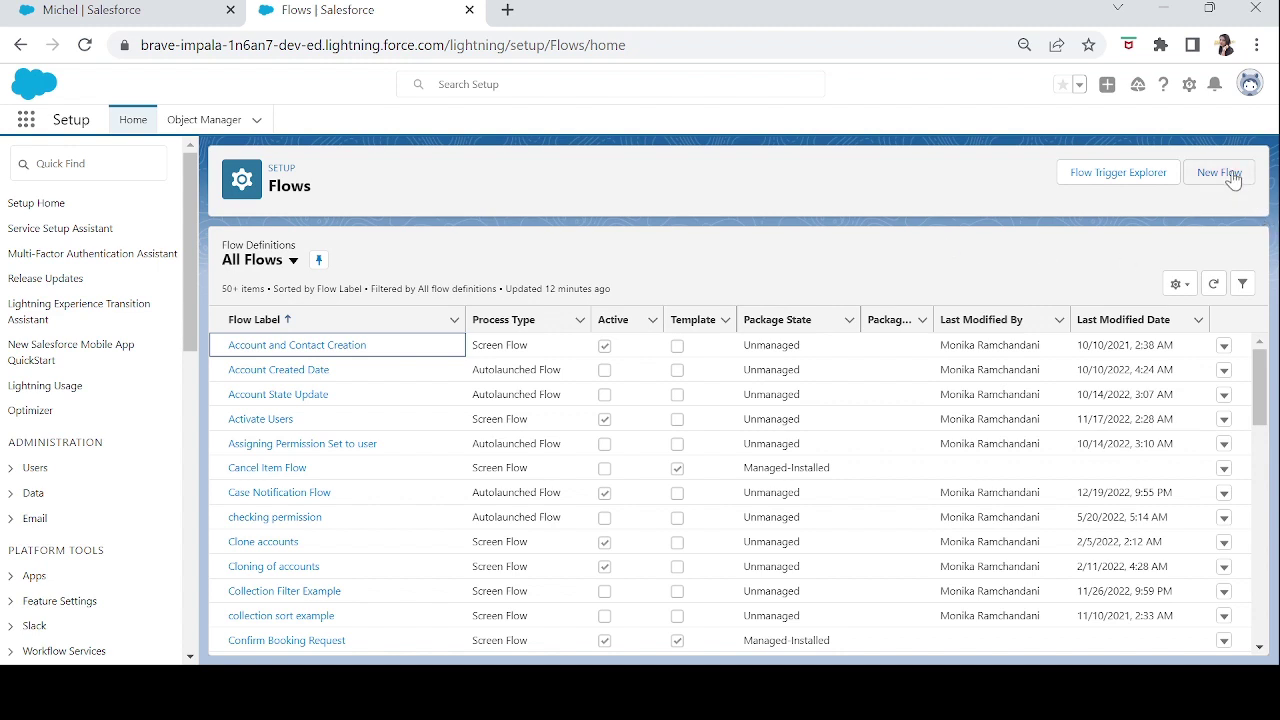
# Create a new Record-Triggered Flow
pyautogui.click(1232, 175)
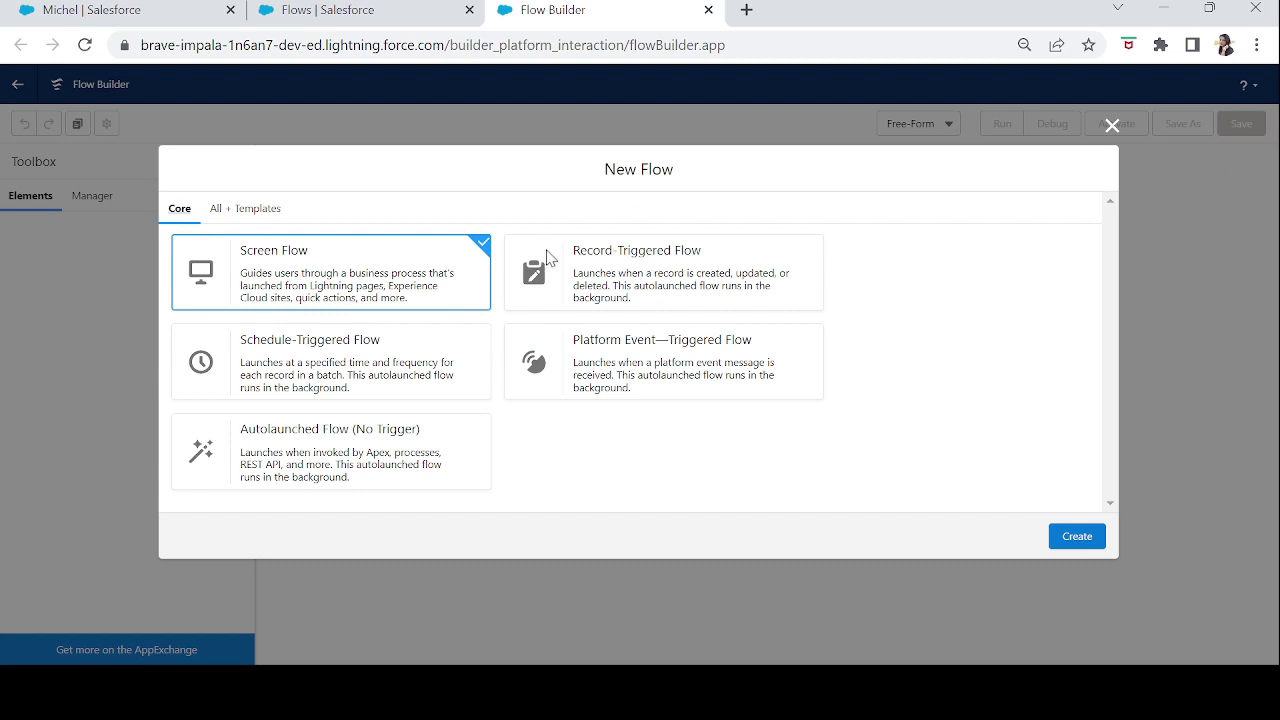
pyautogui.click(697, 289)
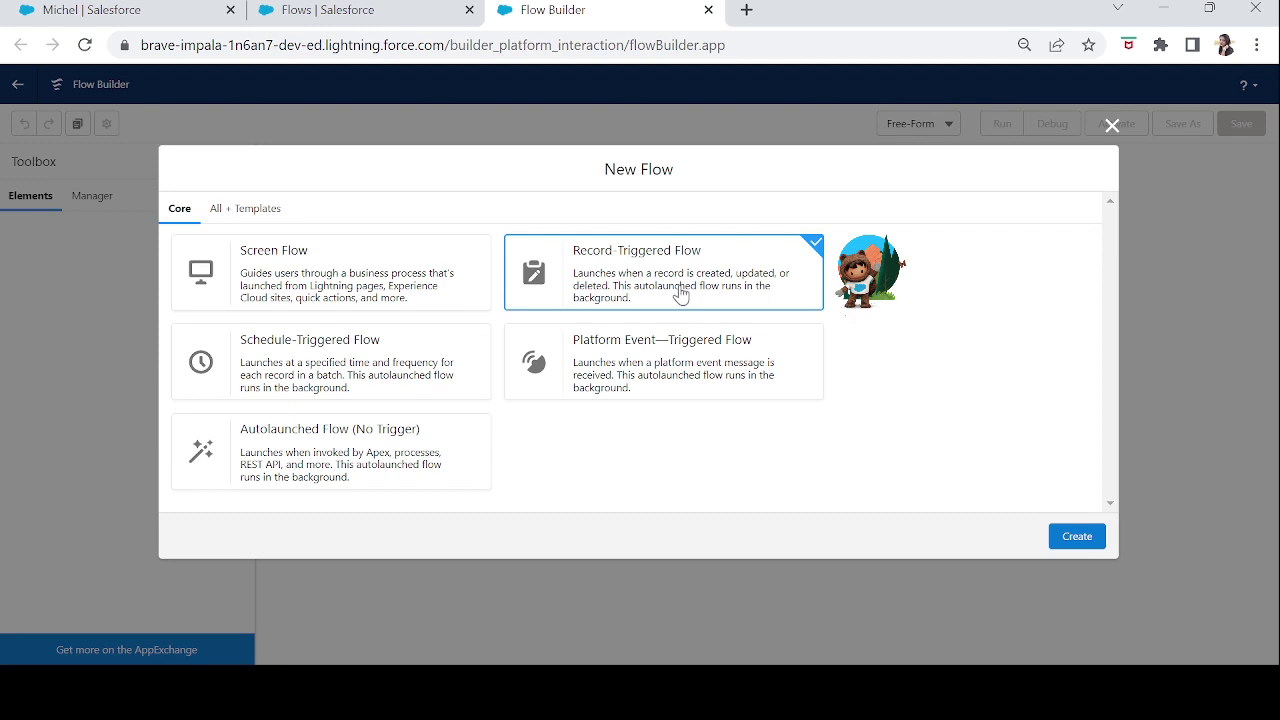
pyautogui.click(1073, 543)
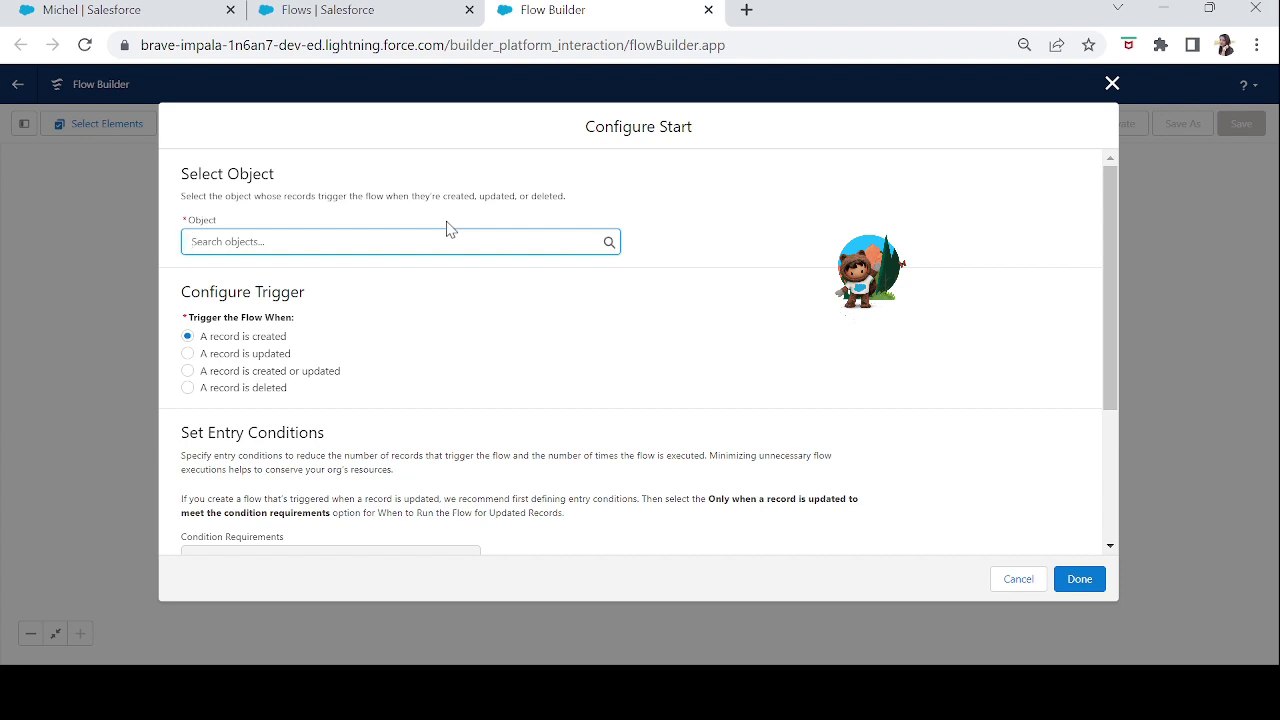
# Set Account as the triggering object, keeping the trigger on A record is created
pyautogui.click(397, 232)
pyautogui.write('acc')
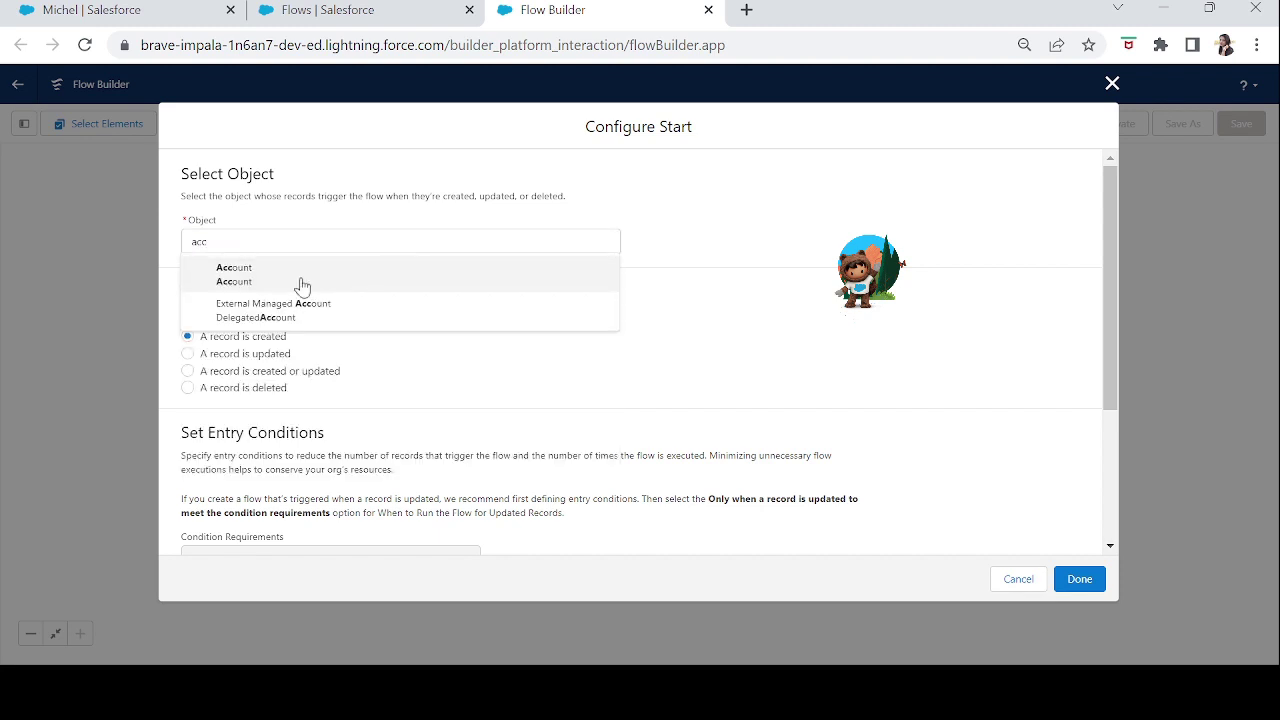
pyautogui.click(302, 284)
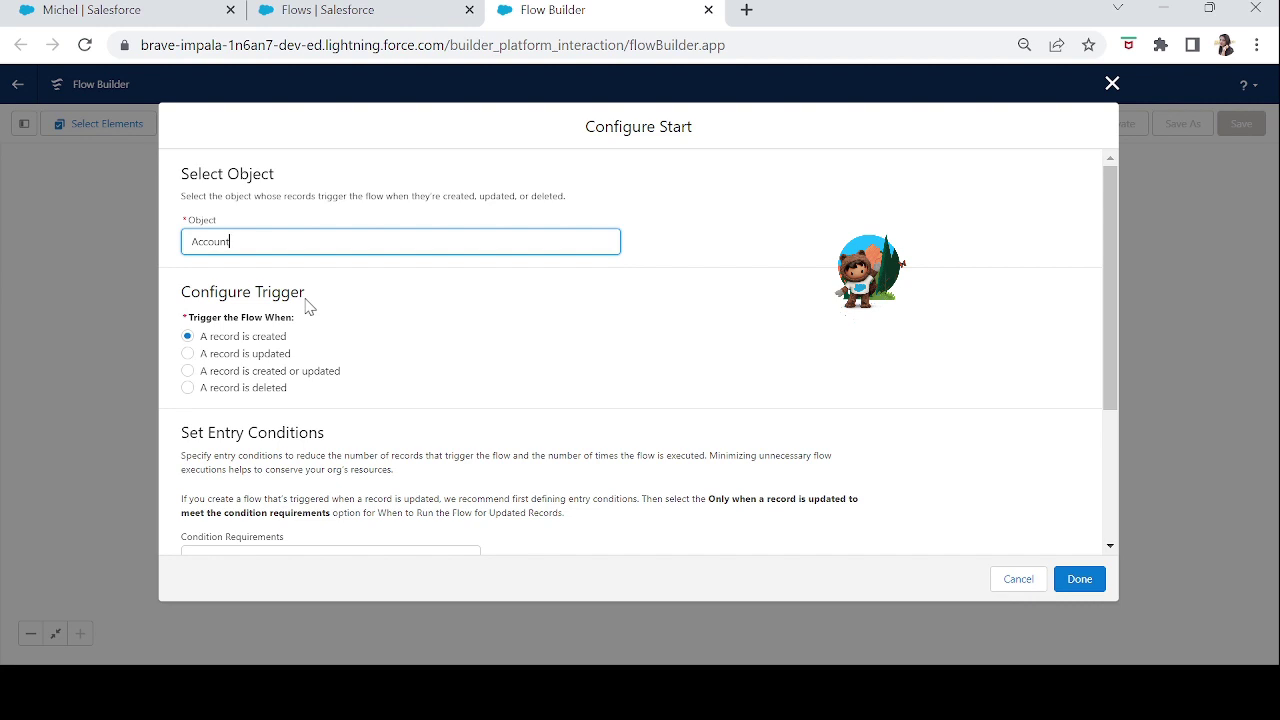
pyautogui.moveTo(294, 345); pyautogui.dragTo(203, 345)
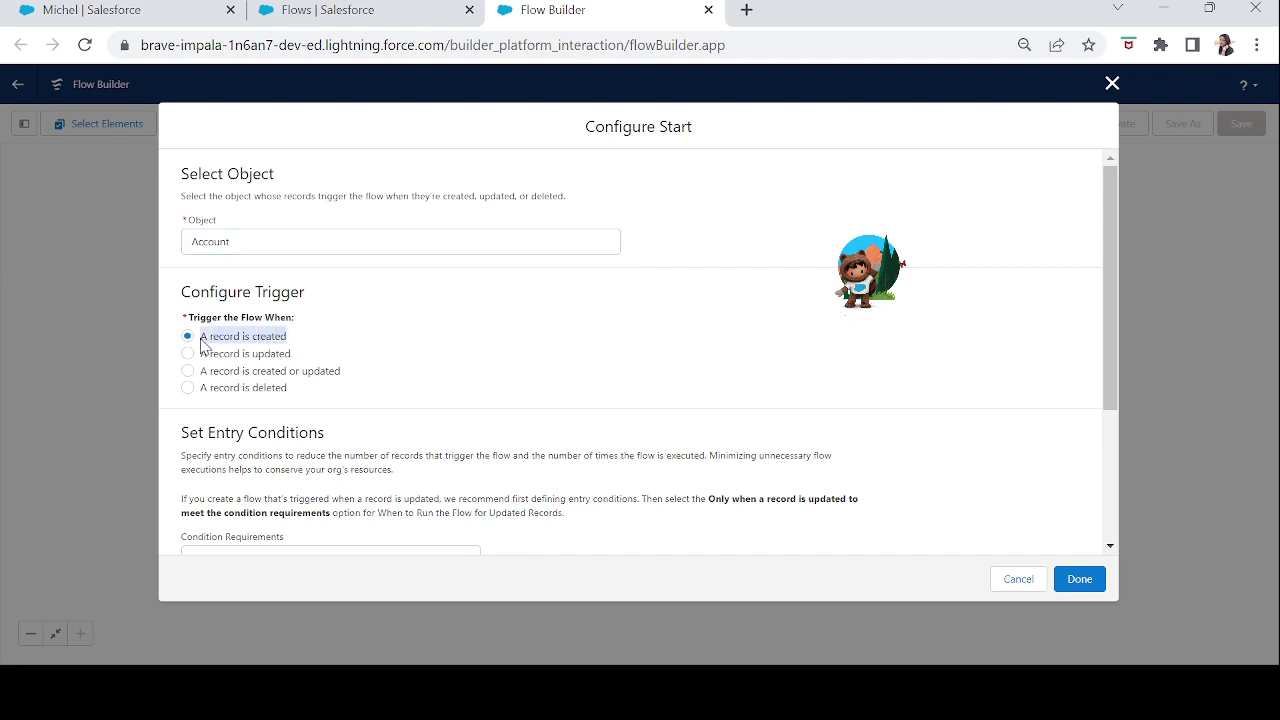
pyautogui.click(383, 350)
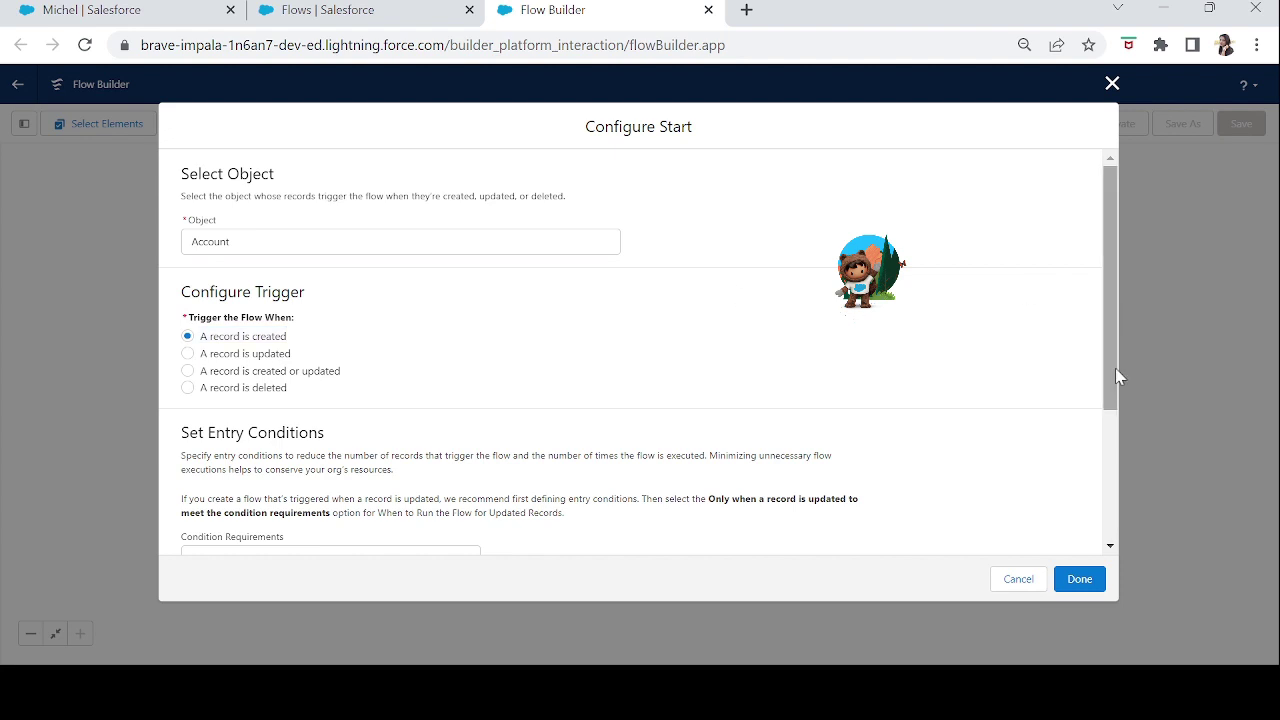
# Keep the condition requirements at None, optimize the flow for Actions and Related Records, and finish the start configuration
pyautogui.moveTo(1115, 395); pyautogui.dragTo(1118, 486)
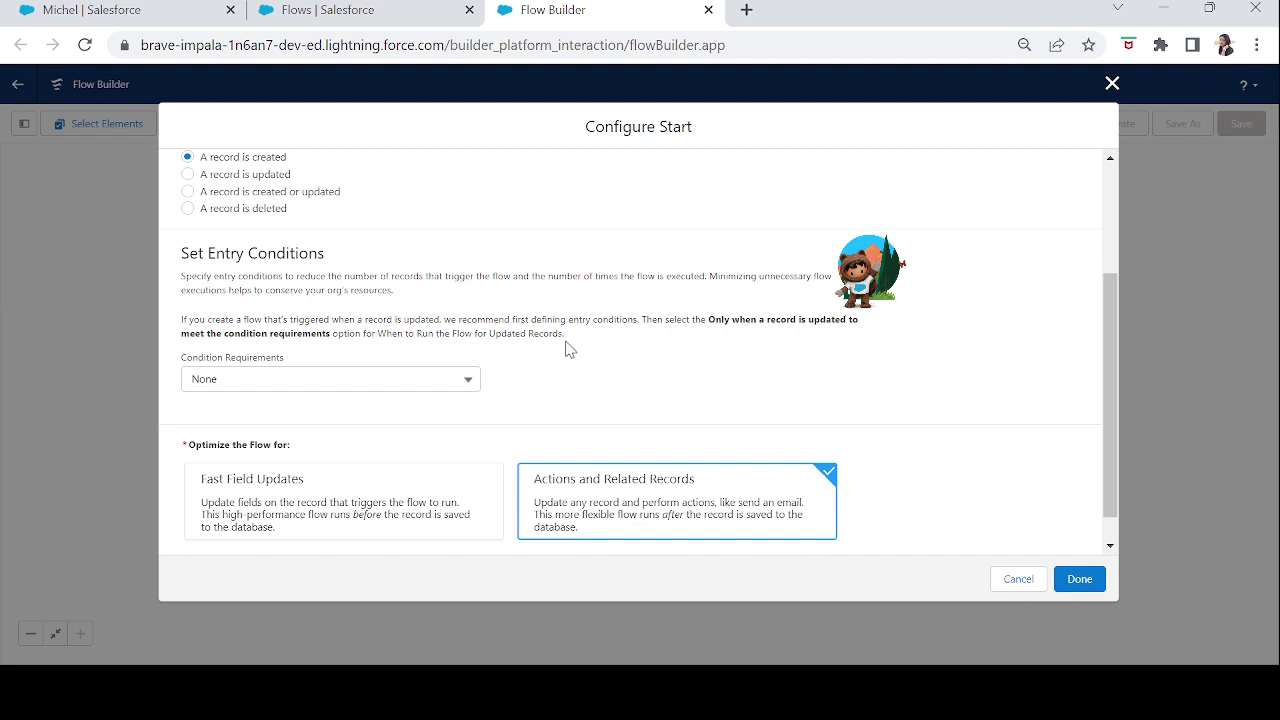
pyautogui.click(461, 389)
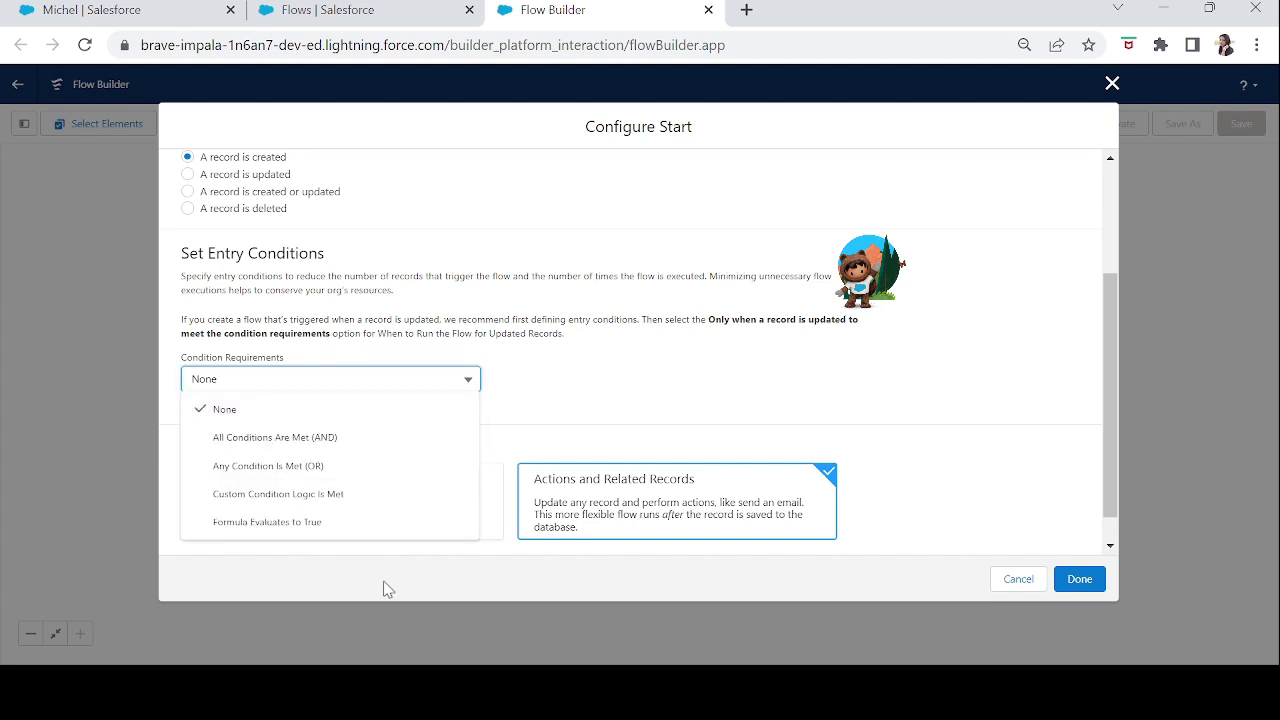
pyautogui.click(540, 407)
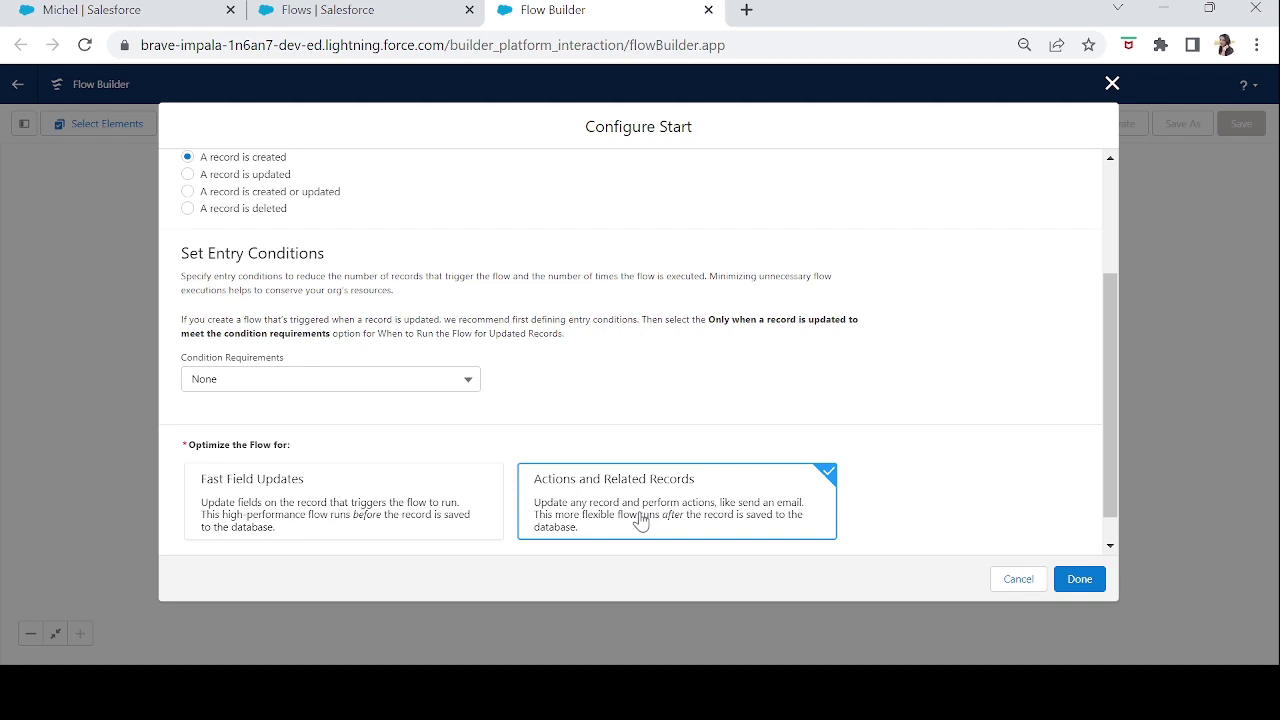
pyautogui.click(310, 517)
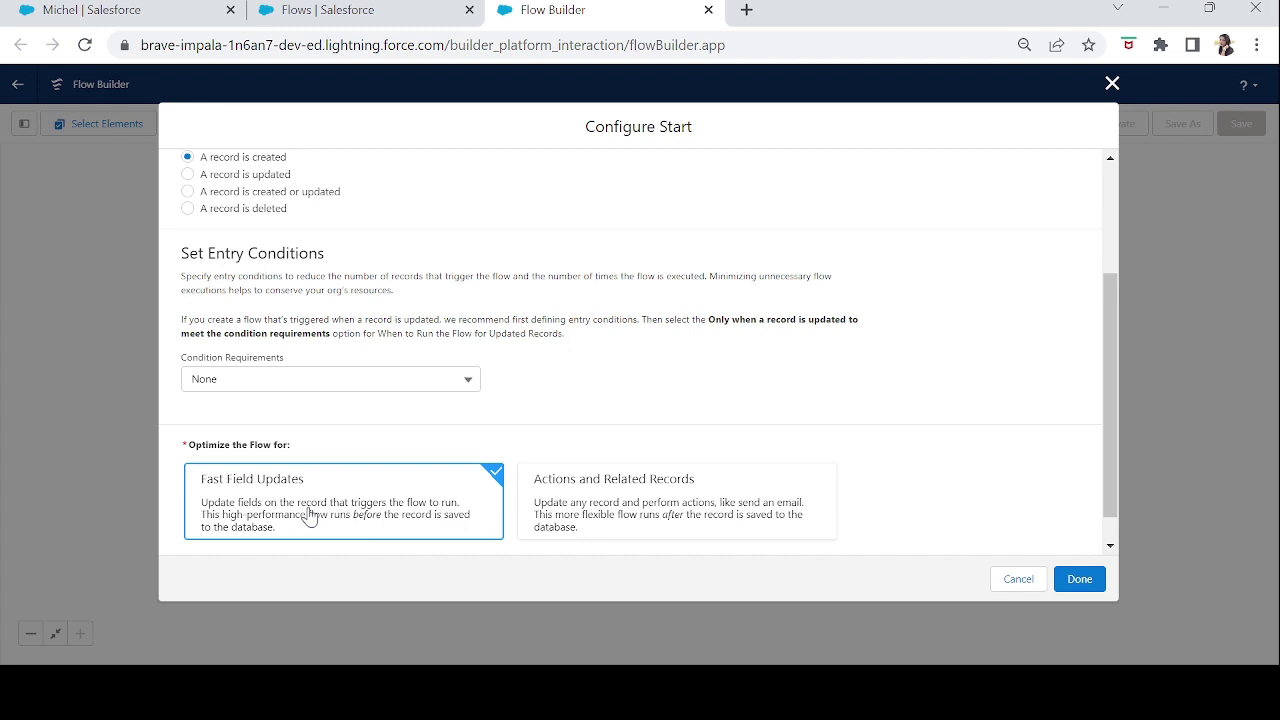
pyautogui.click(594, 498)
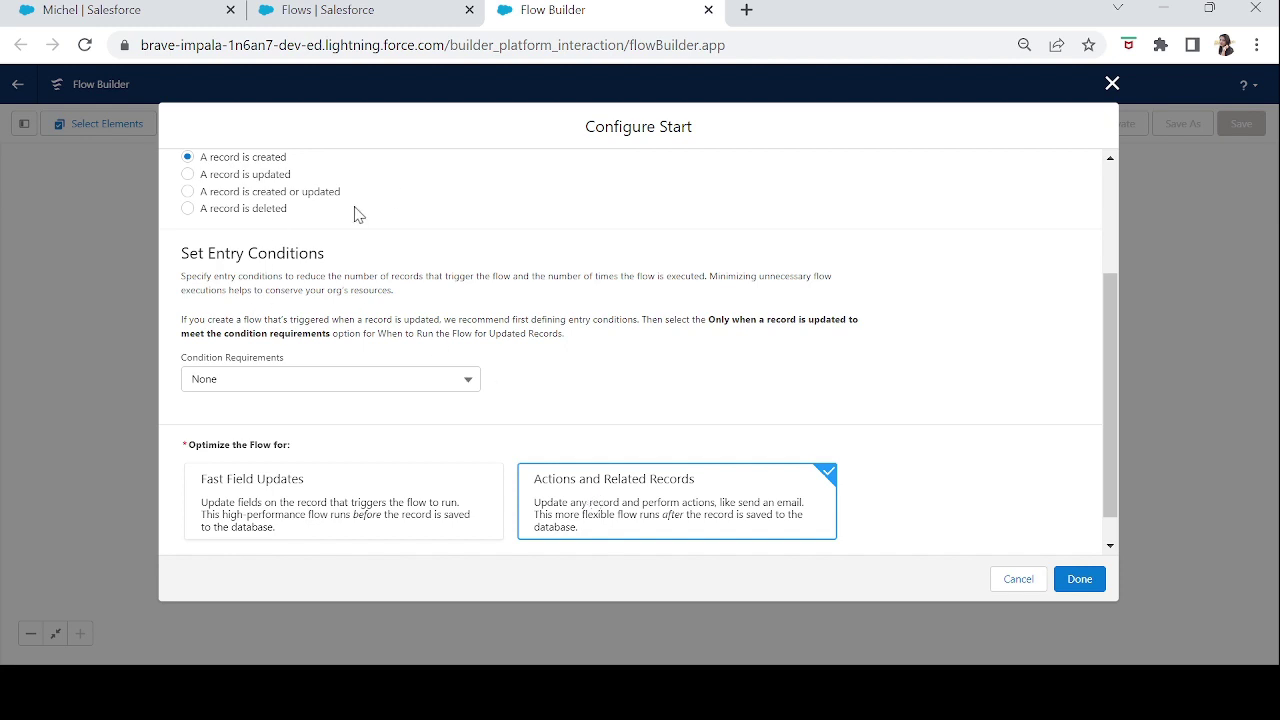
pyautogui.click(362, 508)
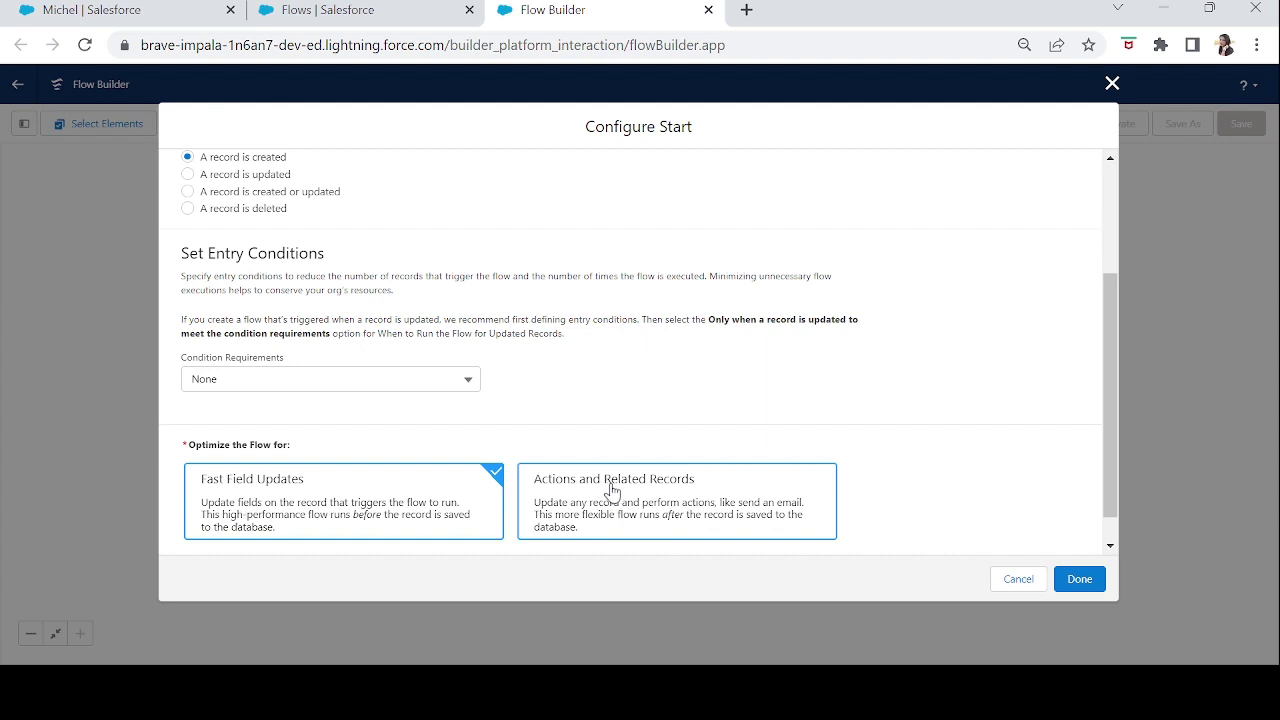
pyautogui.click(686, 497)
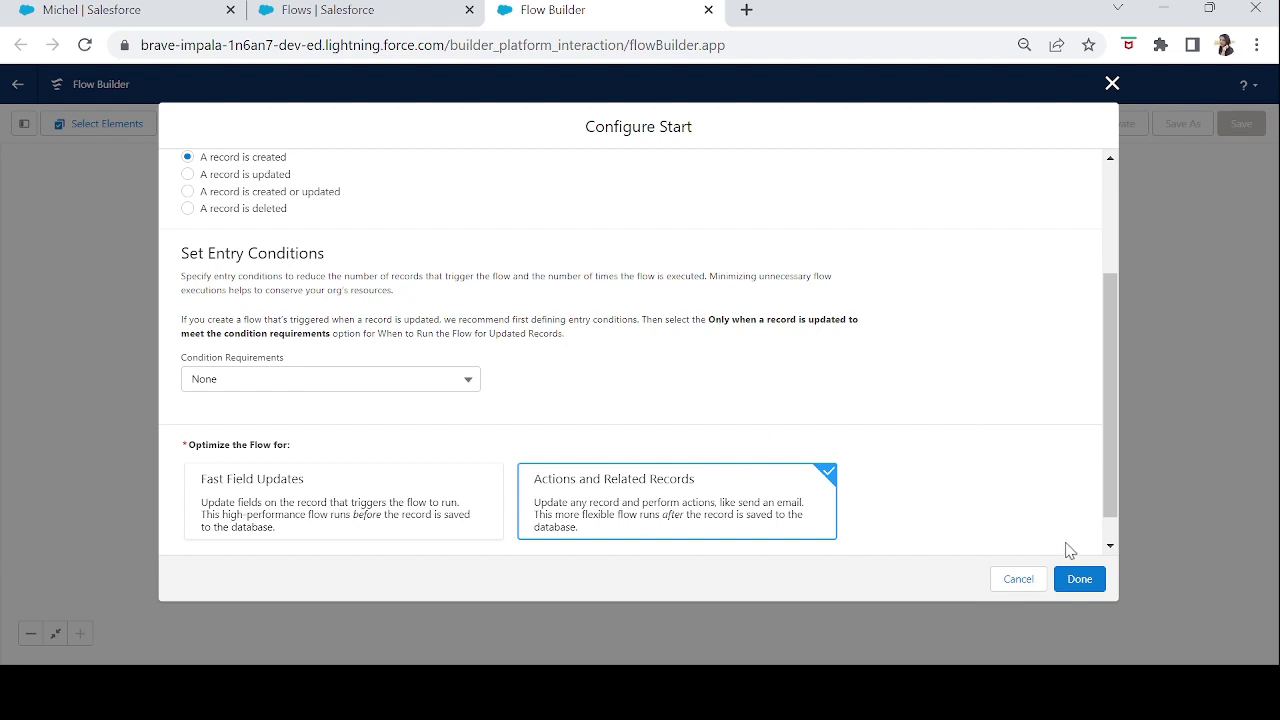
pyautogui.click(1079, 577)
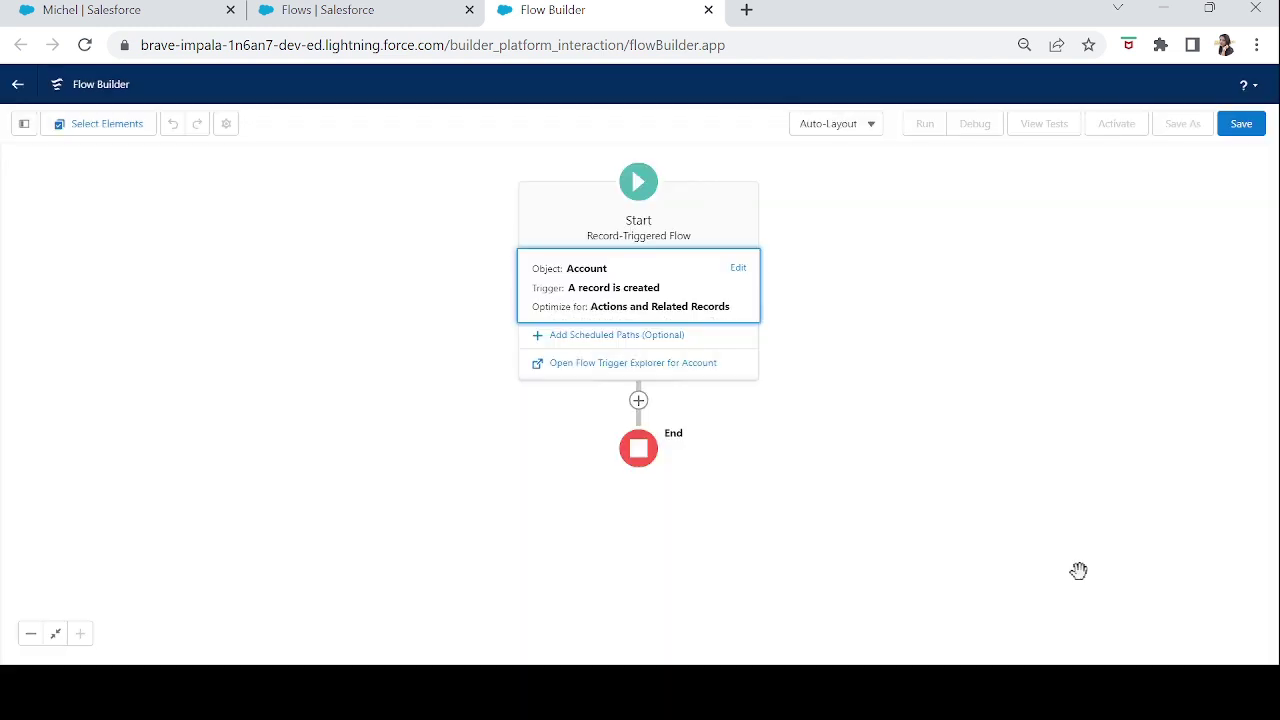
# Change the canvas layout to Free-Form and reposition the Start element
pyautogui.moveTo(694, 217); pyautogui.dragTo(474, 249)
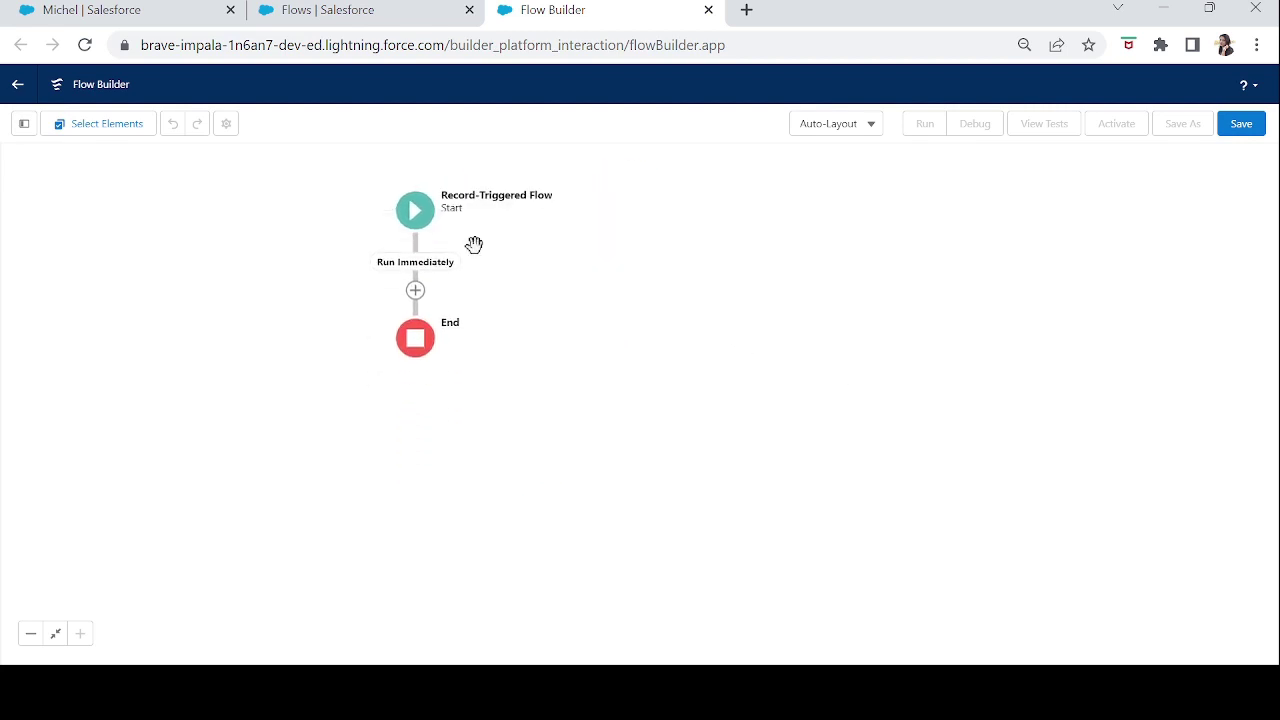
pyautogui.click(853, 128)
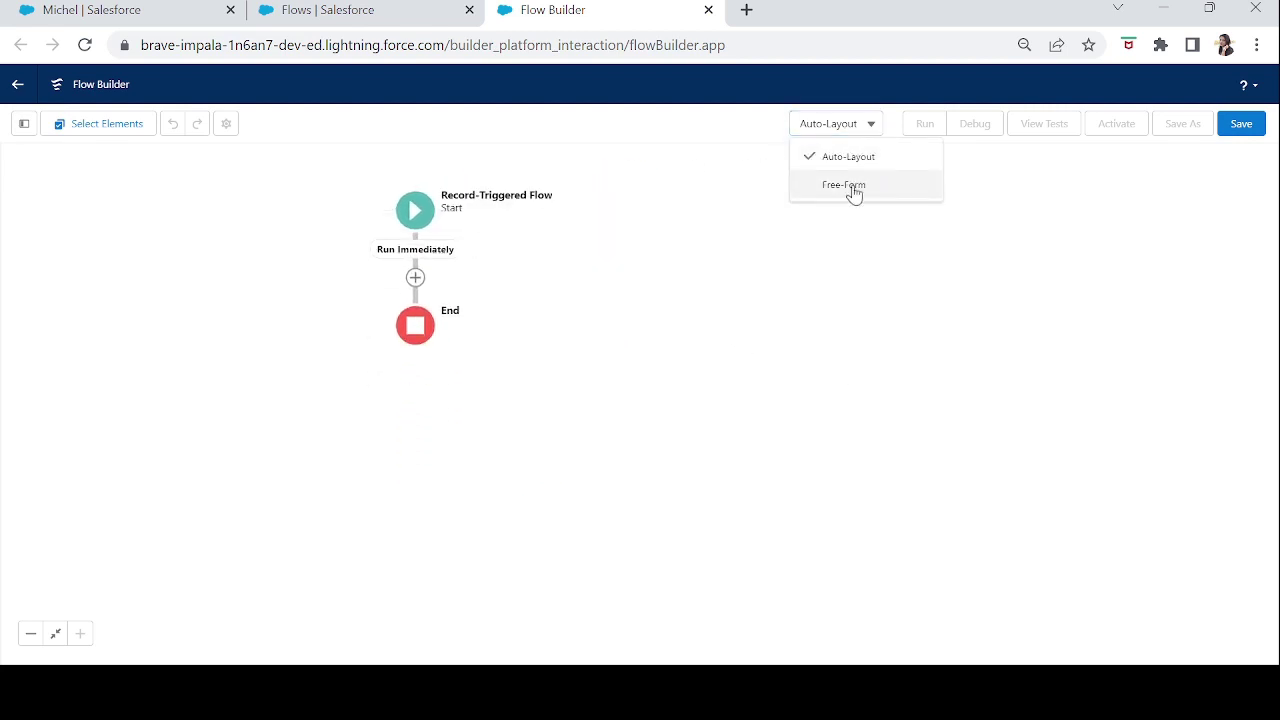
pyautogui.click(851, 187)
pyautogui.moveTo(808, 211); pyautogui.dragTo(494, 228)
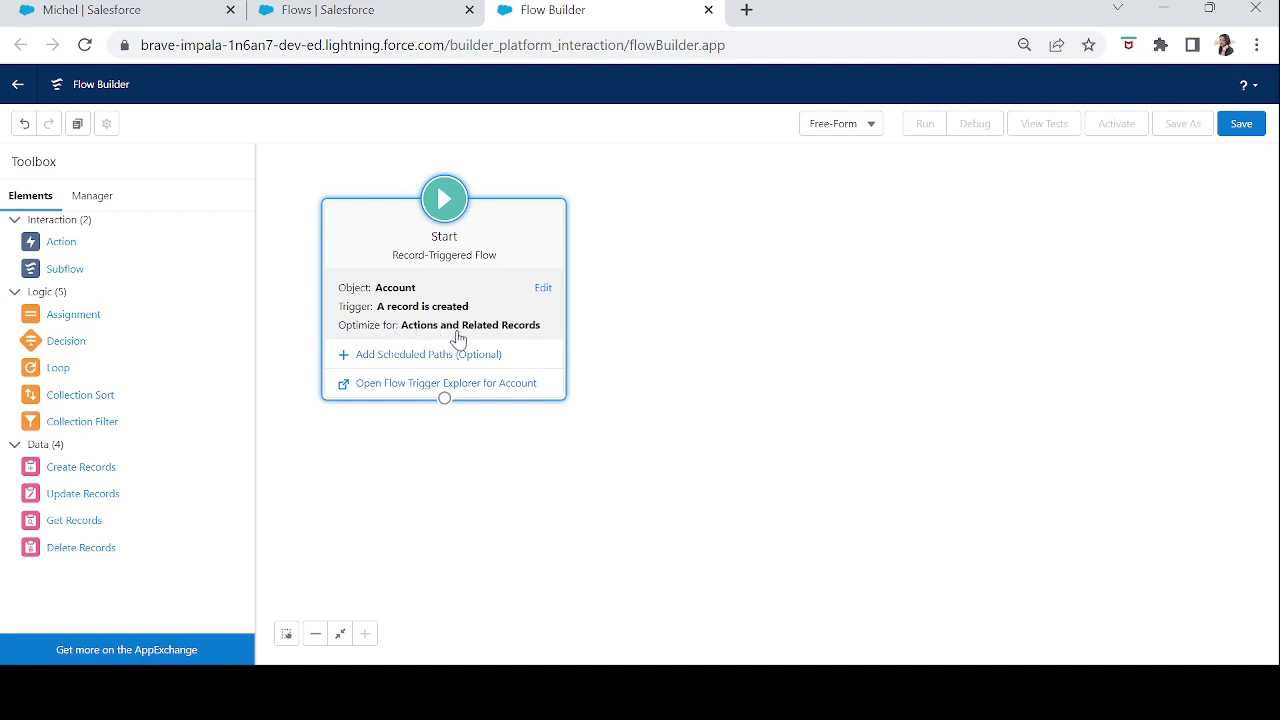
# Review the Start element's object, trigger, entry condition and optimization settings without changing them
pyautogui.click(542, 288)
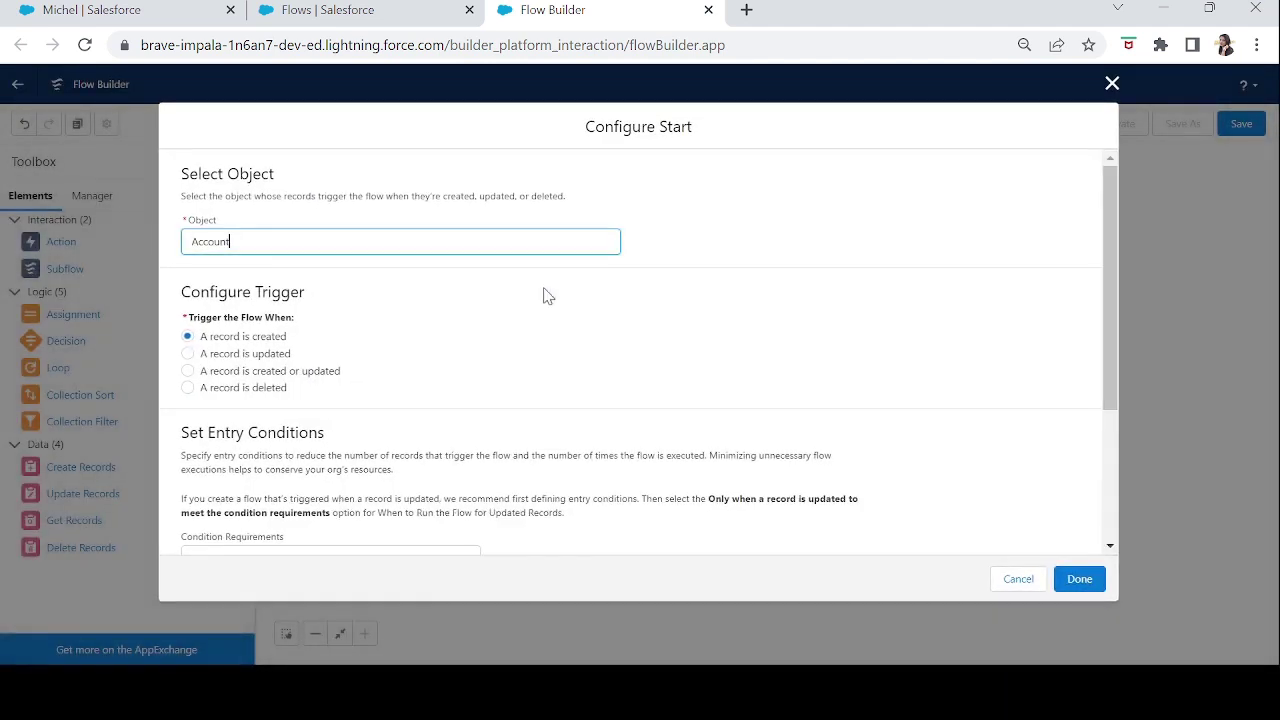
pyautogui.scroll(-3, 1105, 346)
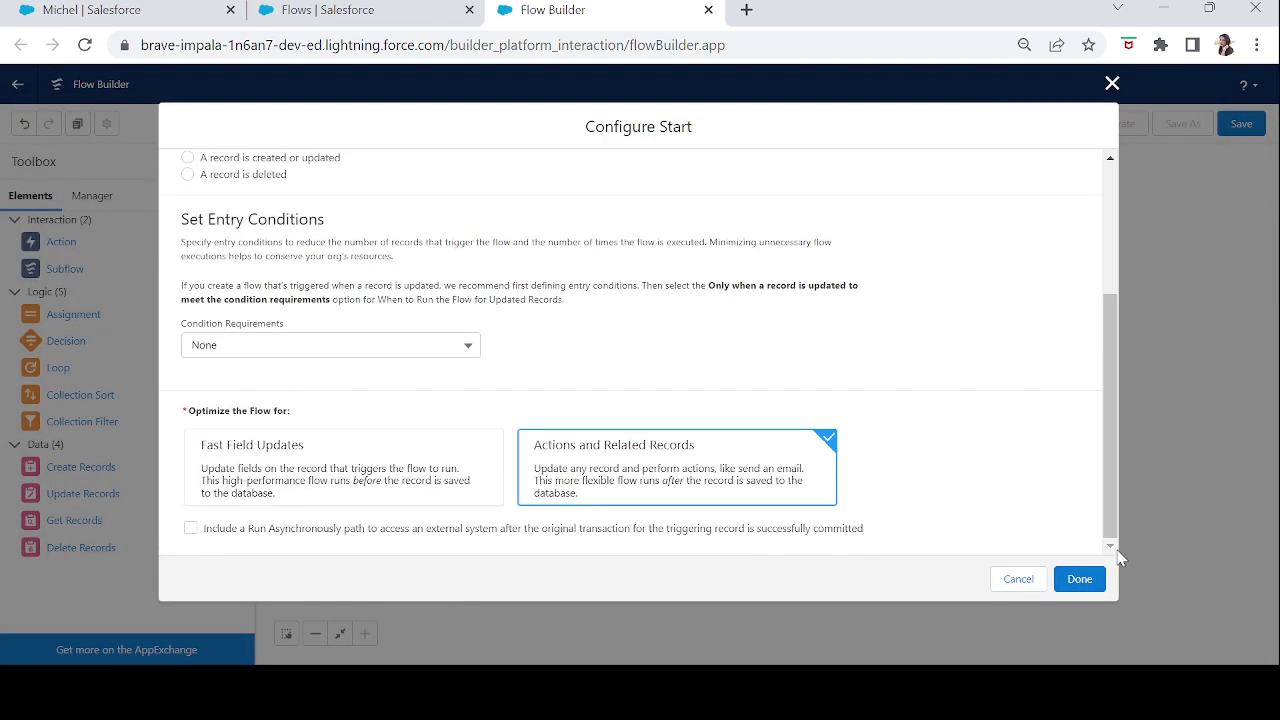
pyautogui.click(1080, 585)
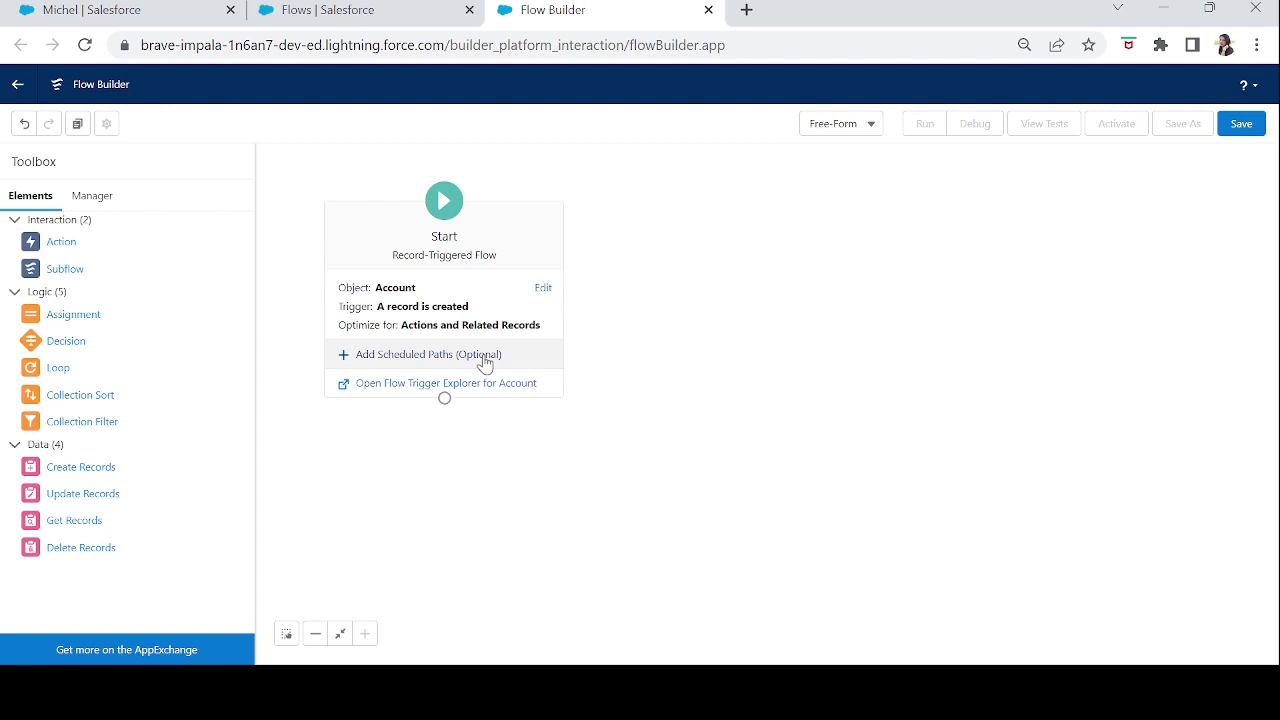
# Add a Create Records element below the Start element and label it Create Opportunity
pyautogui.moveTo(490, 236); pyautogui.dragTo(526, 232)
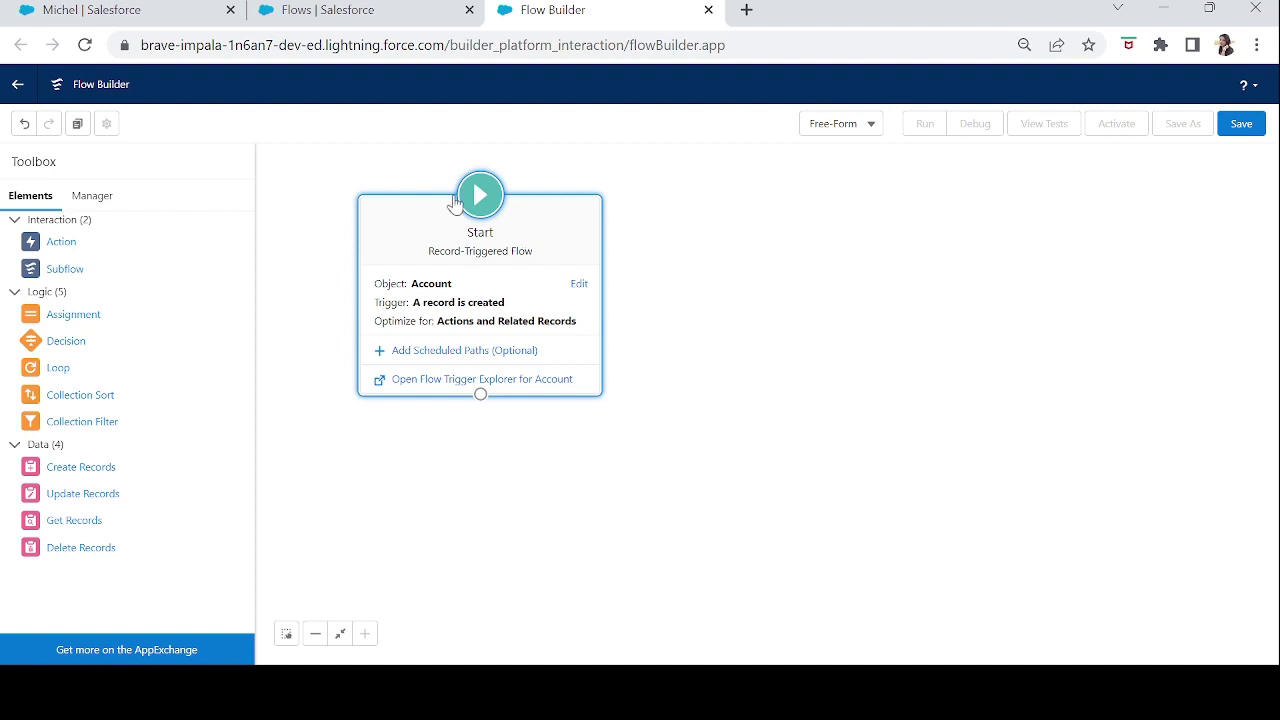
pyautogui.moveTo(82, 470); pyautogui.dragTo(509, 537)
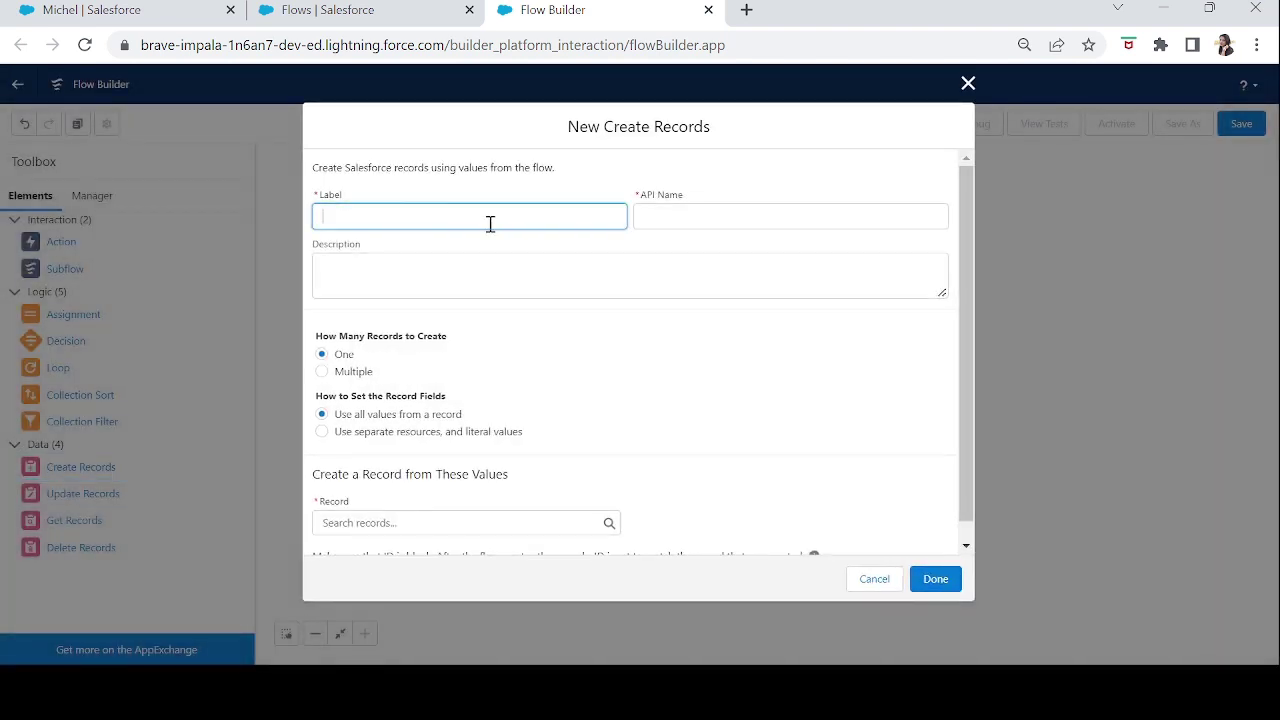
pyautogui.write('Create Opportunity')
pyautogui.press('Tab')
pyautogui.press('Tab')
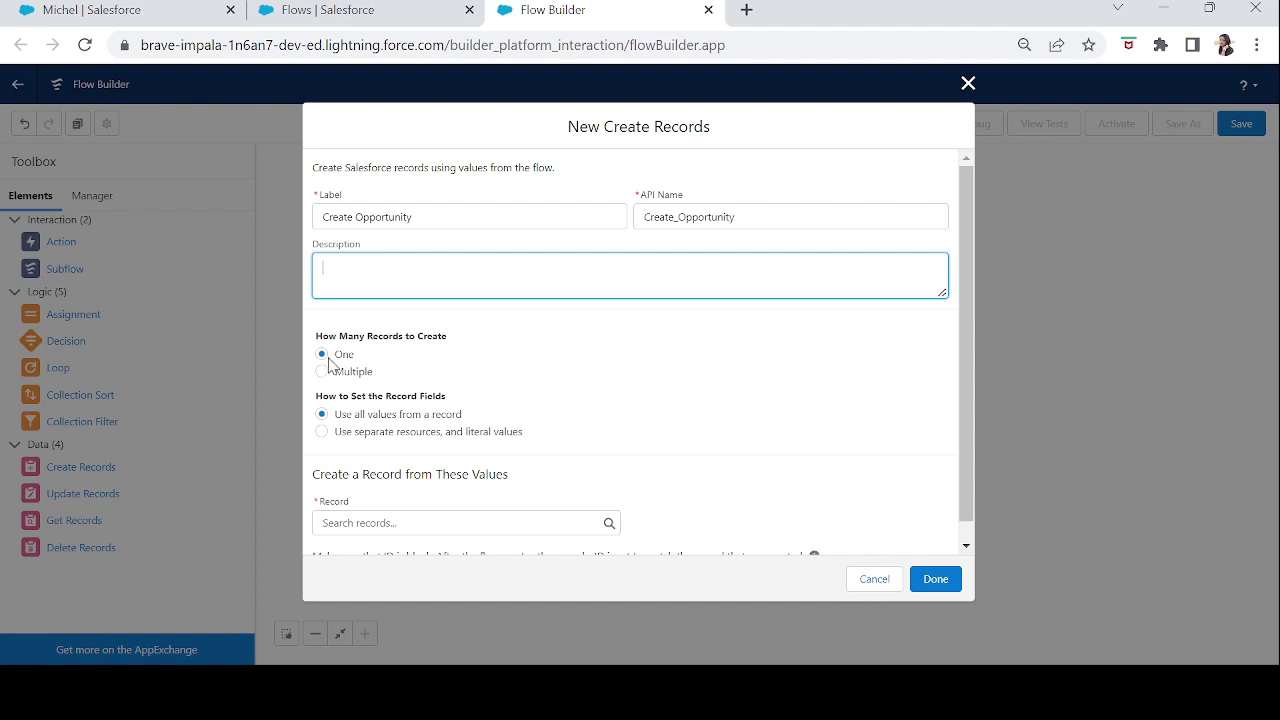
# Set the record fields to use separate resources and literal values, and choose Opportunity as the object to create
pyautogui.click(322, 434)
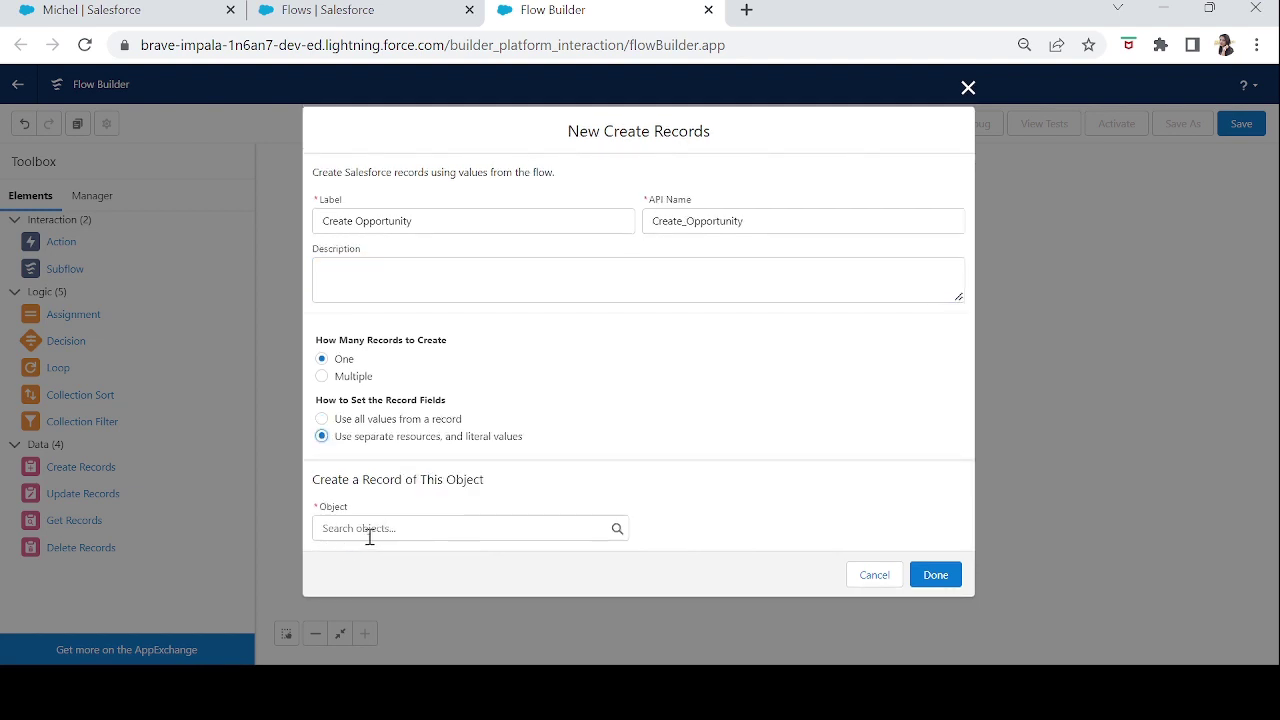
pyautogui.click(429, 523)
pyautogui.write('opp')
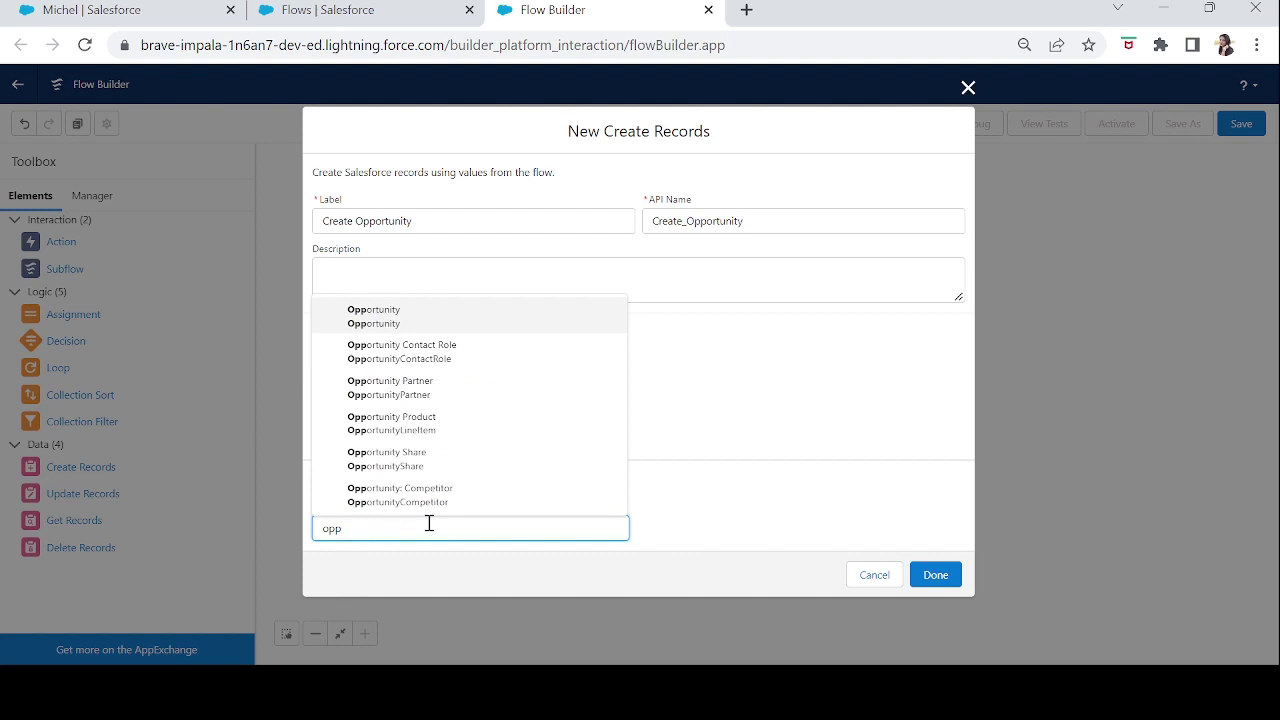
pyautogui.click(409, 305)
# Add a second field-value row for the Opportunity and open the field choices of the first row
pyautogui.moveTo(960, 378); pyautogui.dragTo(968, 494)
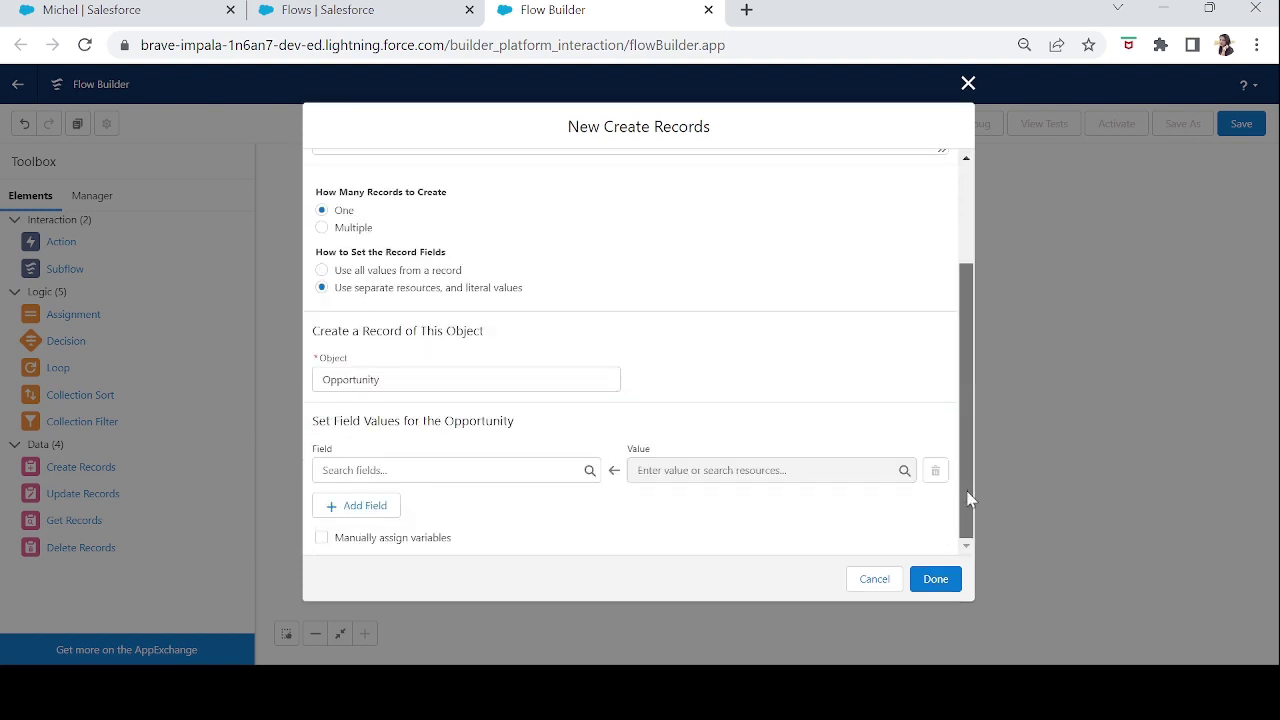
pyautogui.click(378, 503)
pyautogui.click(421, 472)
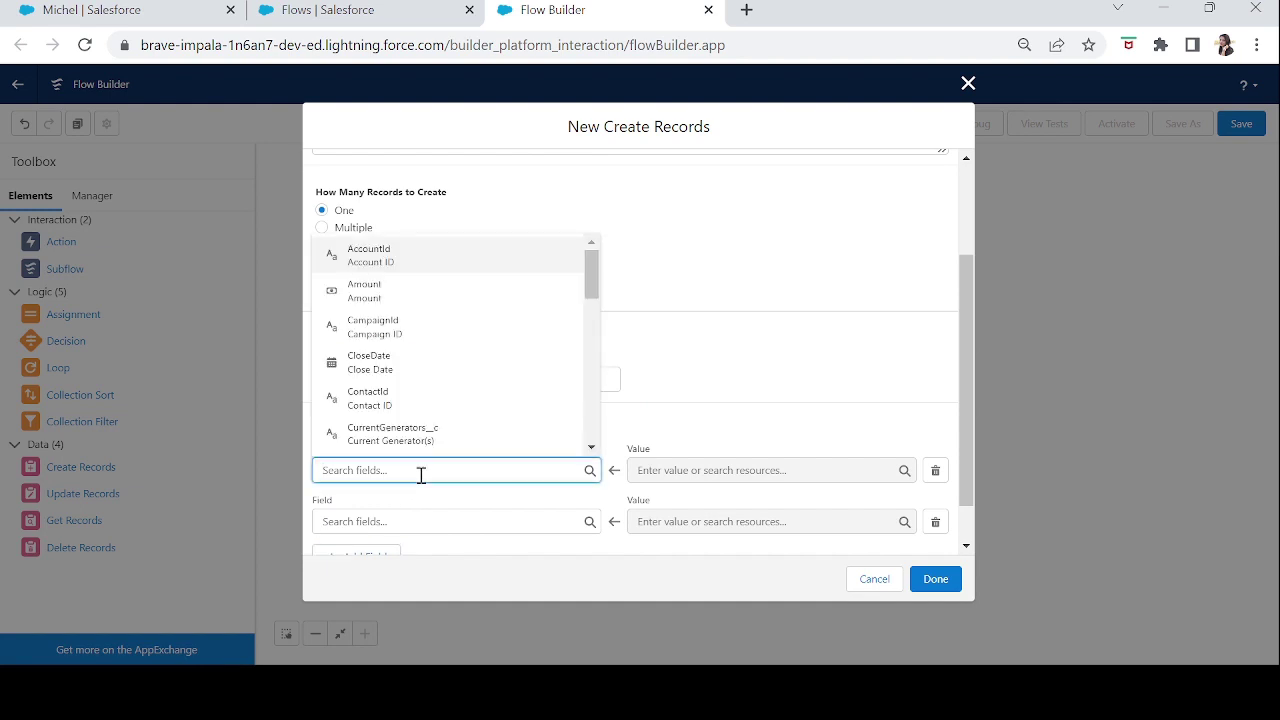
# Check the required fields on a blank New Opportunity form in the Sales app, and return to the Create Records settings
pyautogui.click(358, 14)
pyautogui.click(155, 20)
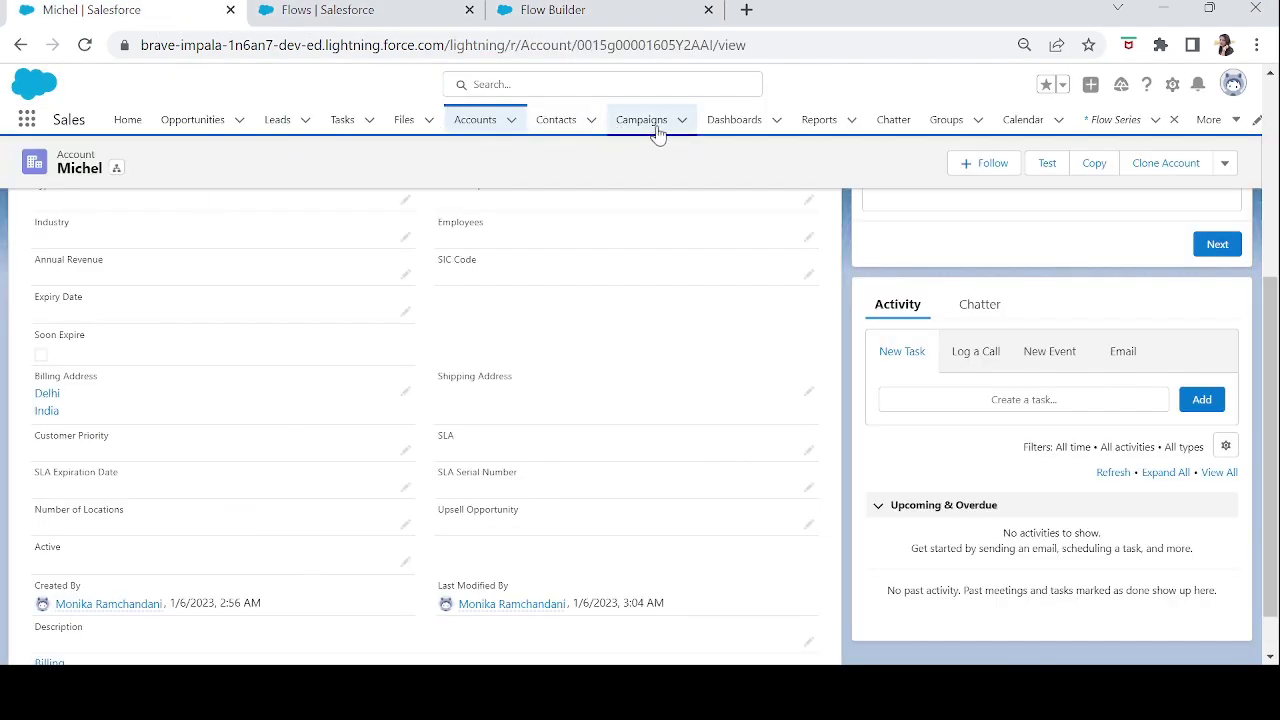
pyautogui.click(170, 128)
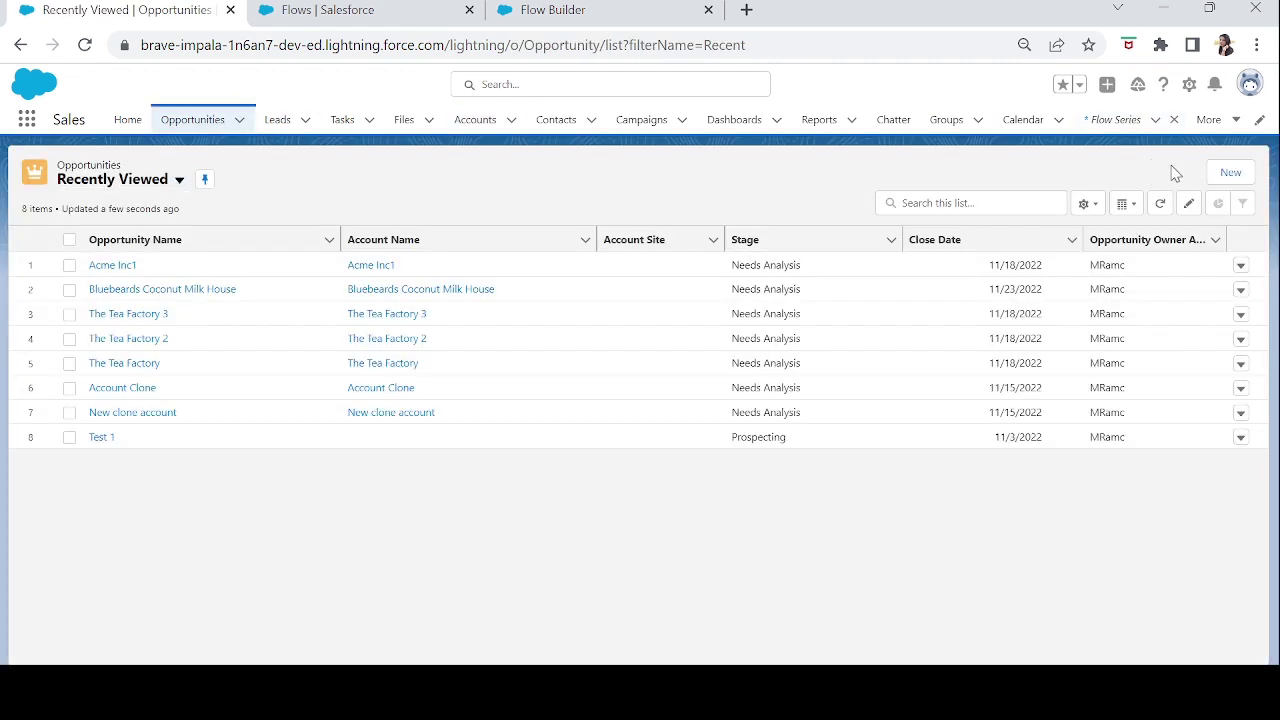
pyautogui.click(1233, 172)
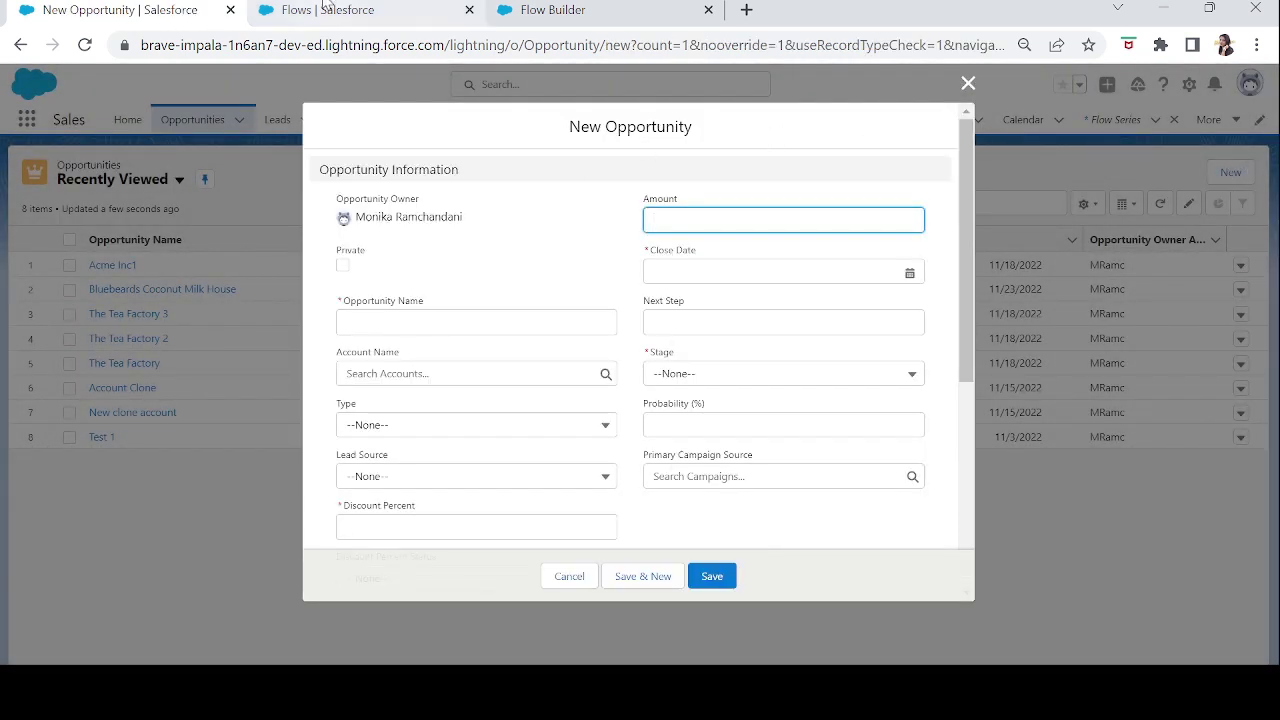
pyautogui.click(549, 9)
pyautogui.moveTo(549, 9); pyautogui.dragTo(310, 9)
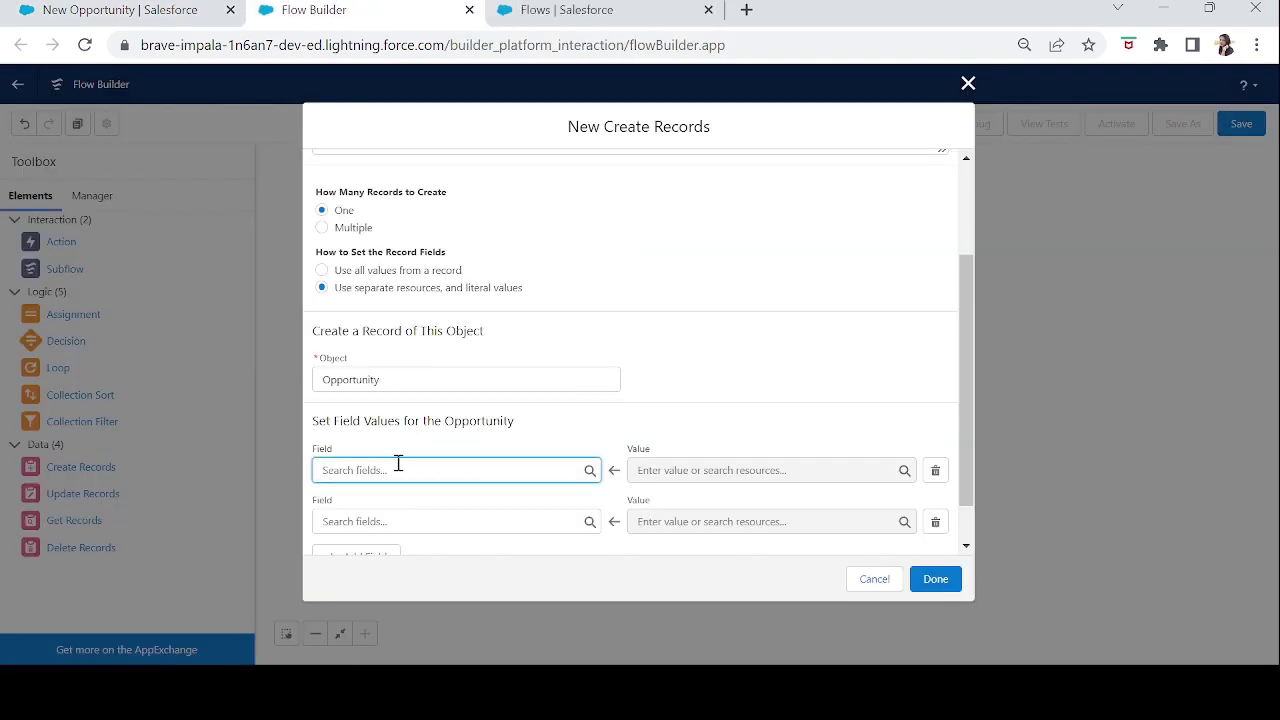
# Map the Opportunity's Name field to the triggering account's name, {!$Record.Name}
pyautogui.write('name')
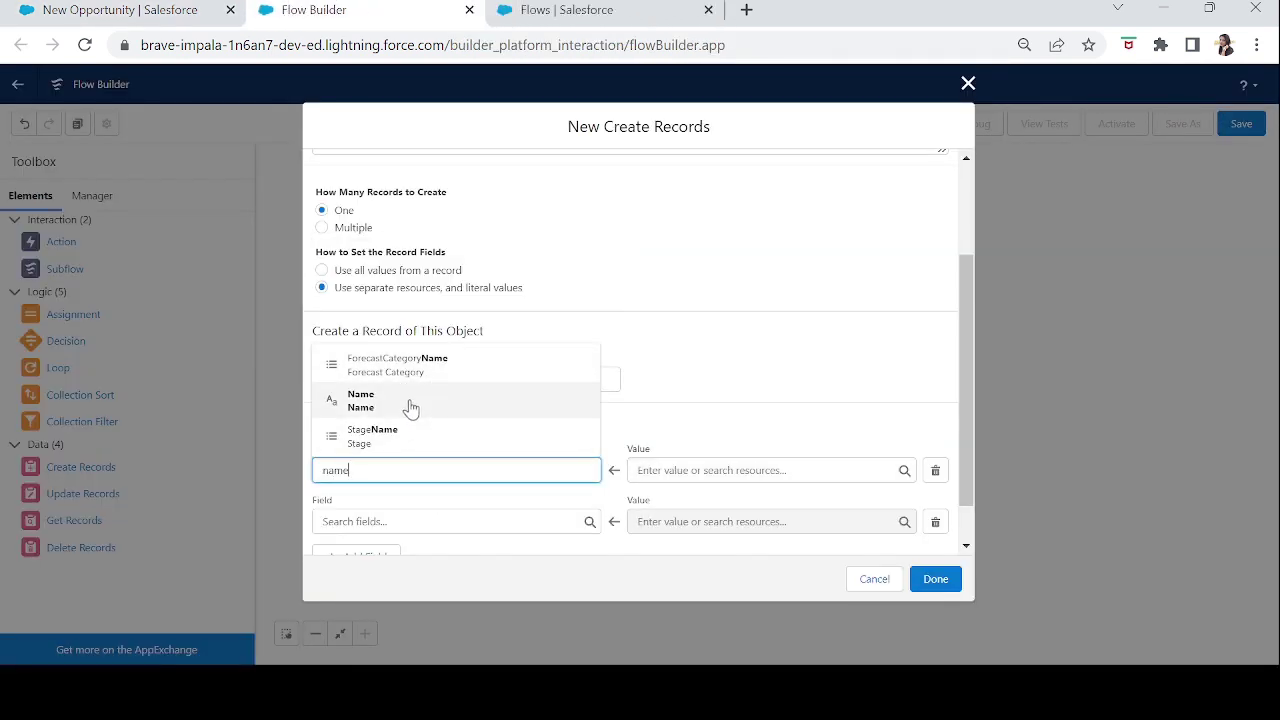
pyautogui.click(410, 405)
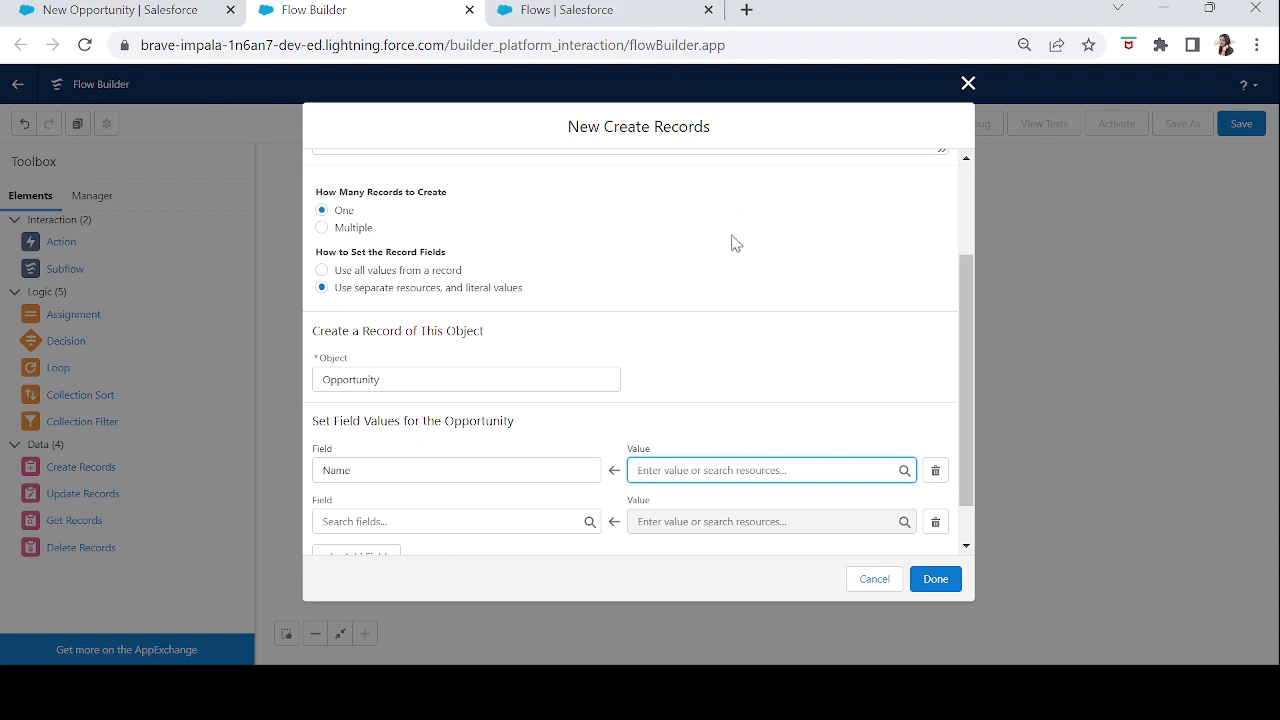
pyautogui.write('$R')
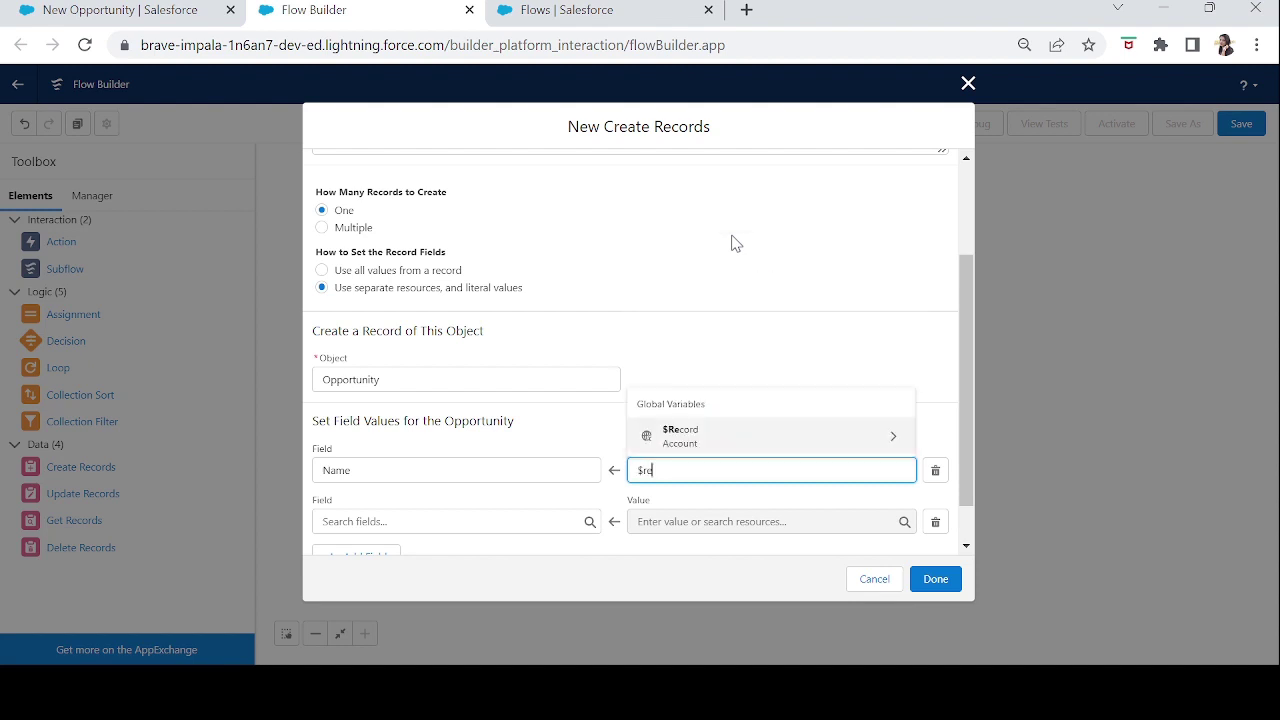
pyautogui.click(680, 437)
pyautogui.write('name')
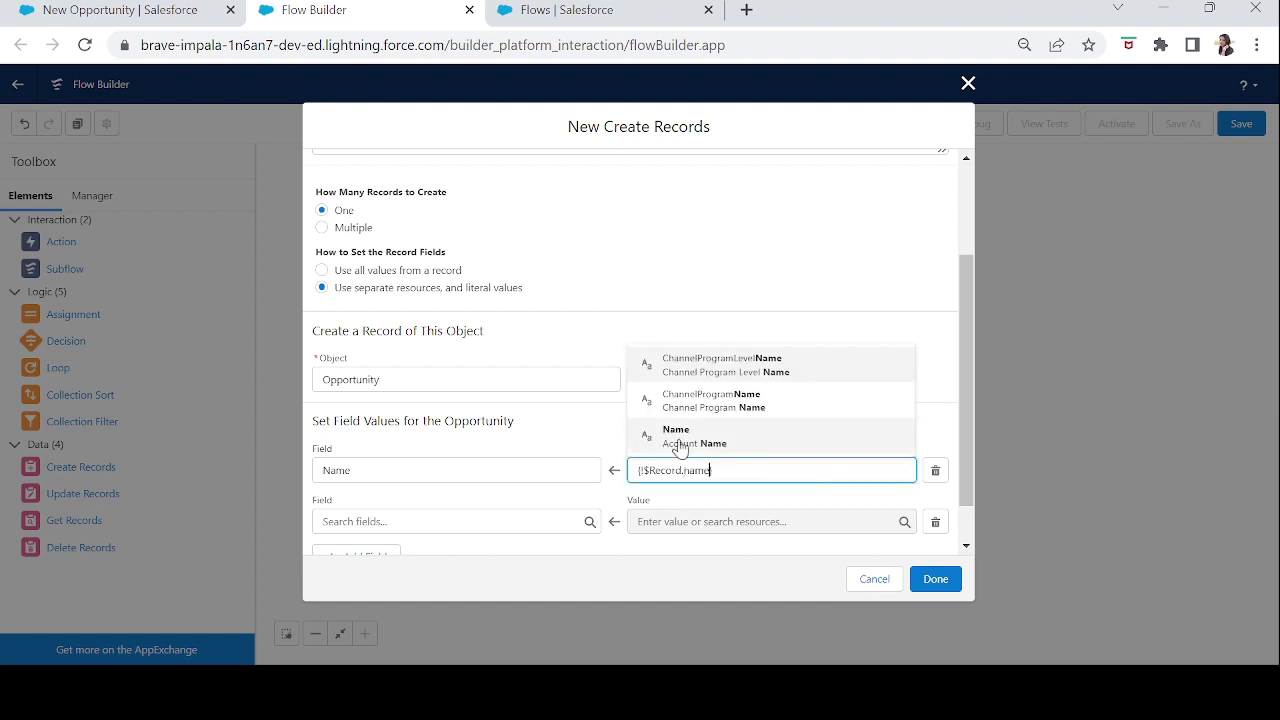
pyautogui.click(718, 441)
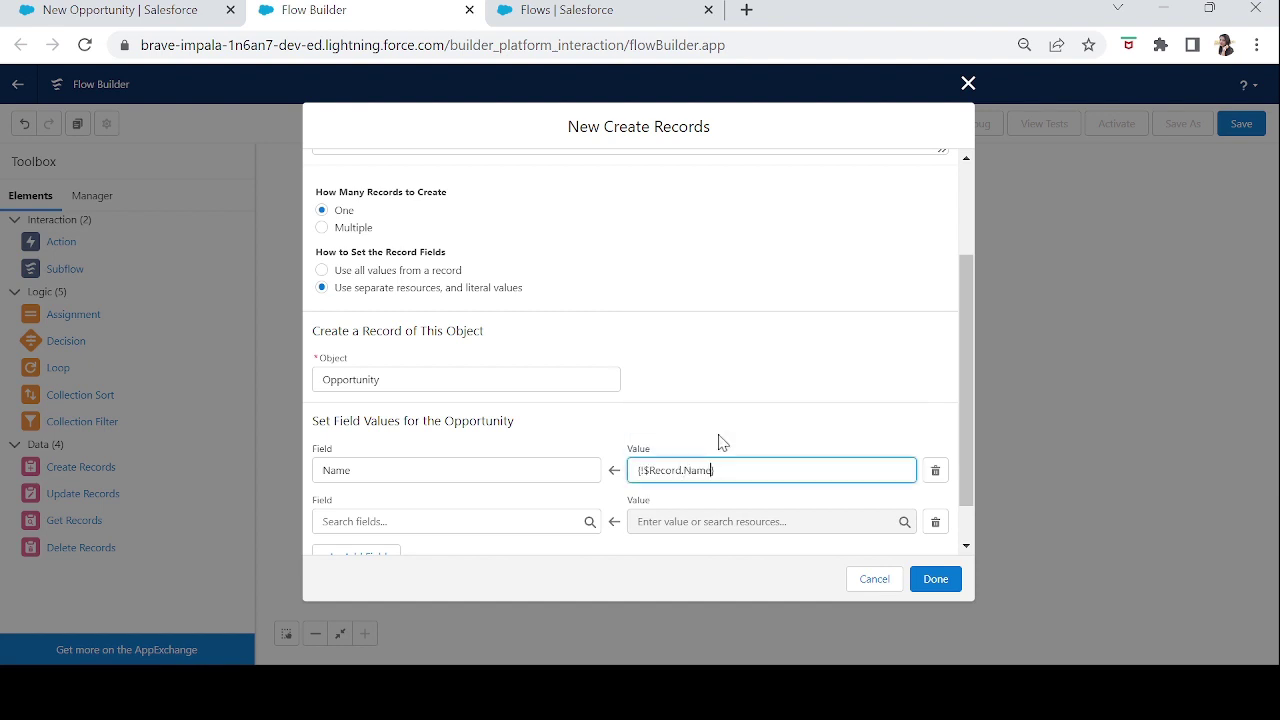
pyautogui.moveTo(731, 466); pyautogui.dragTo(602, 459)
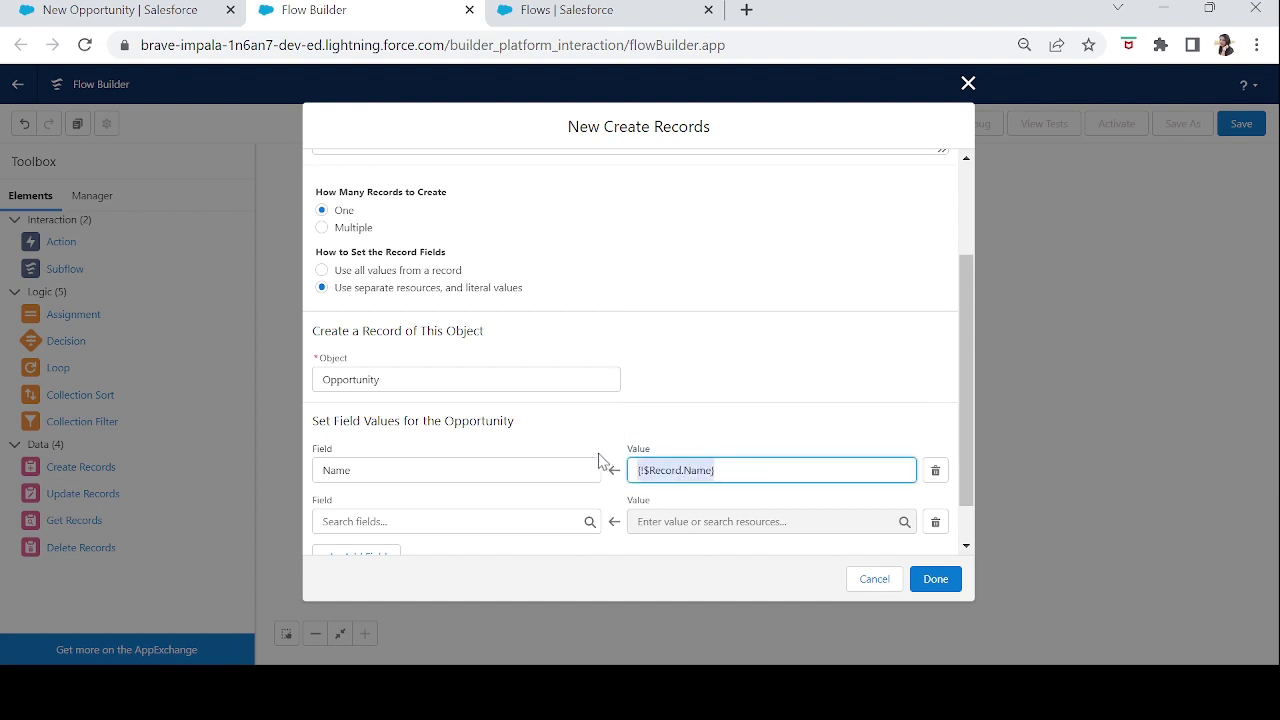
pyautogui.click(477, 468)
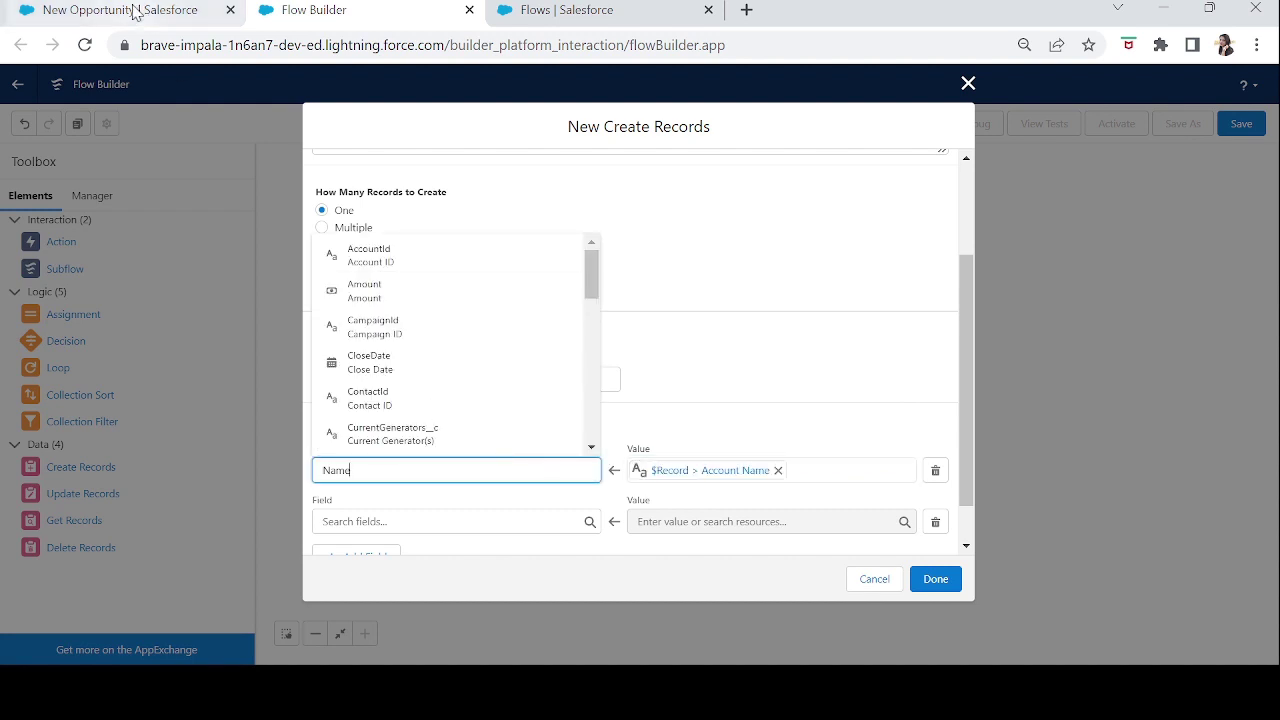
# Recheck the required fields on the New Opportunity form and set the flow's CloseDate field to {!$Flow.CurrentDate}
pyautogui.click(133, 10)
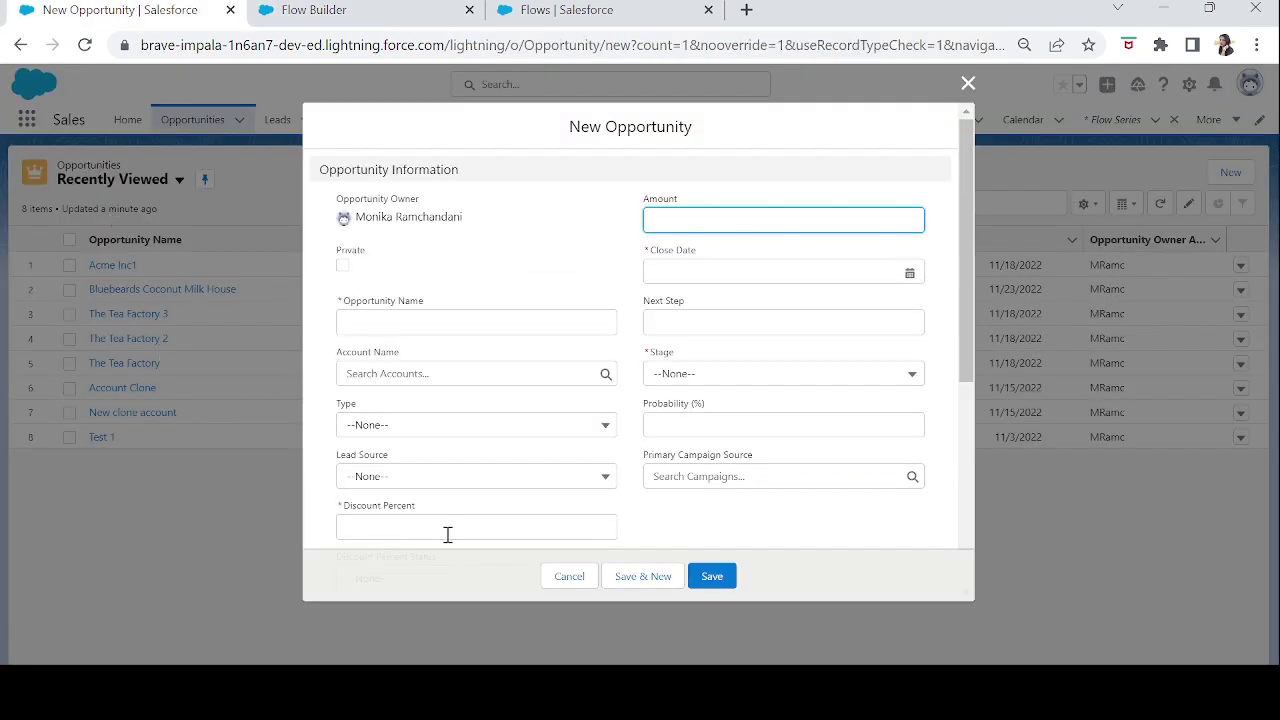
pyautogui.click(357, 14)
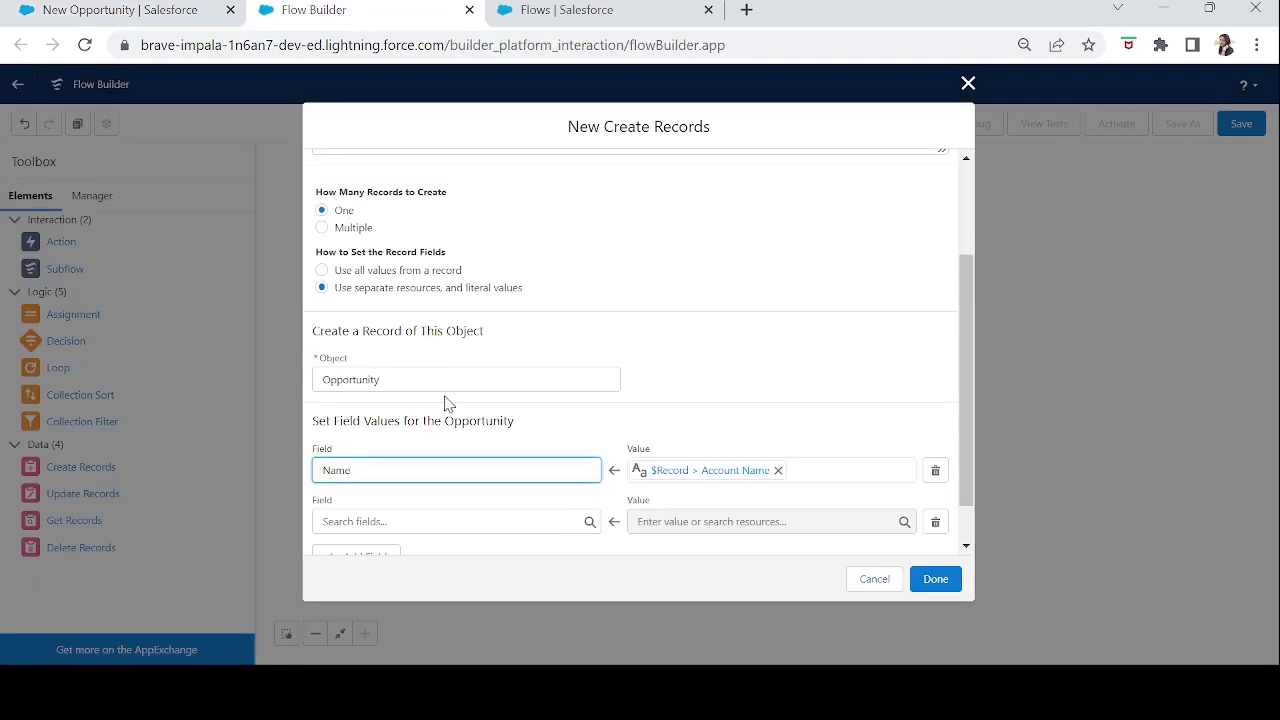
pyautogui.click(409, 521)
pyautogui.write('close')
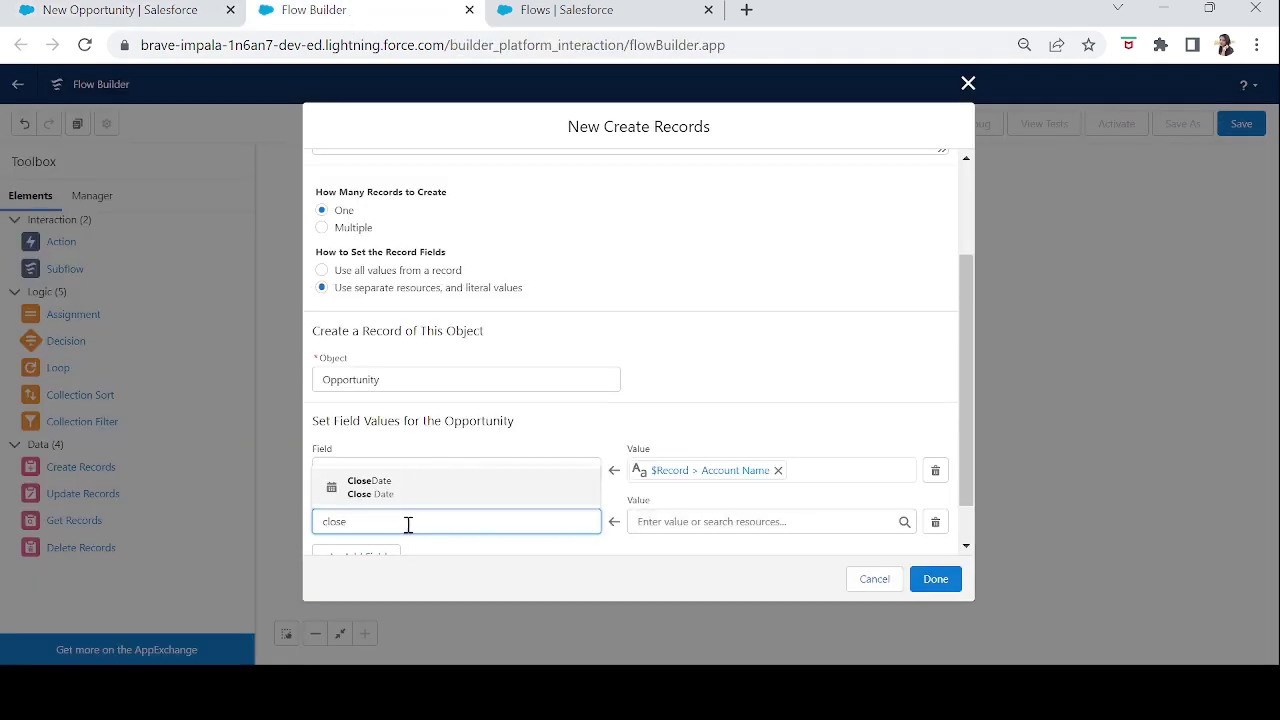
pyautogui.click(474, 490)
pyautogui.click(691, 521)
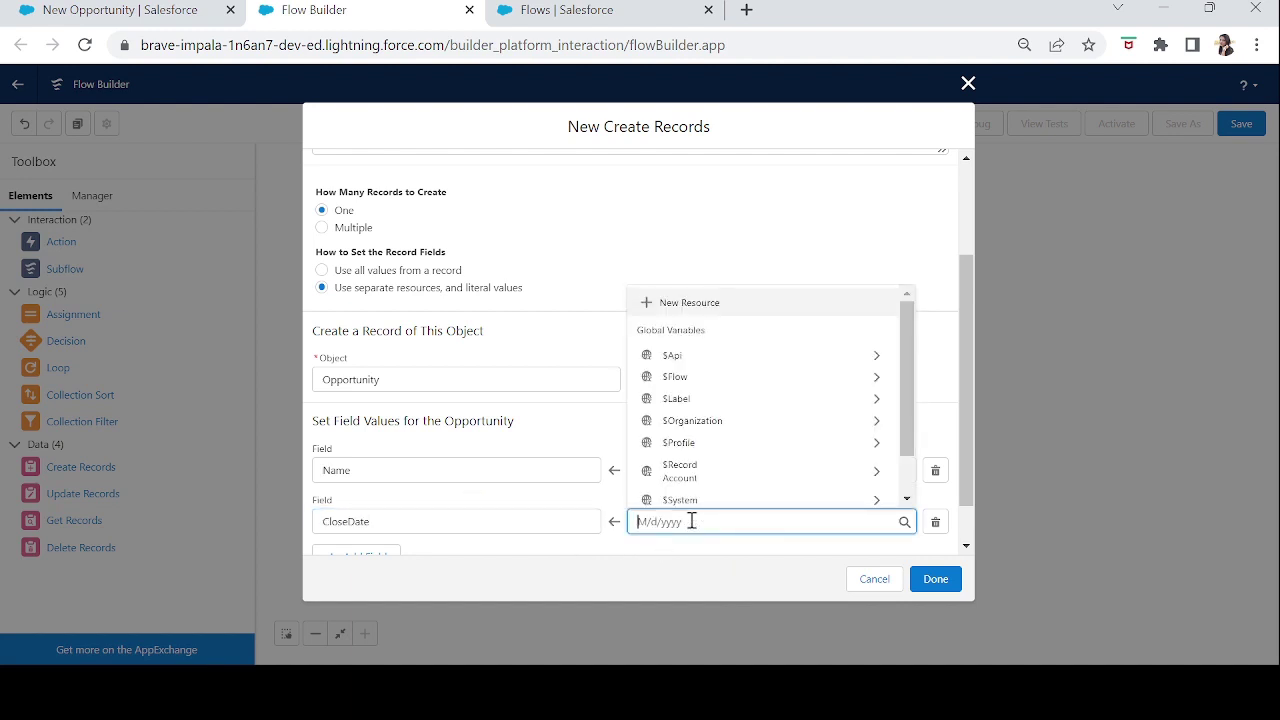
pyautogui.write('flow')
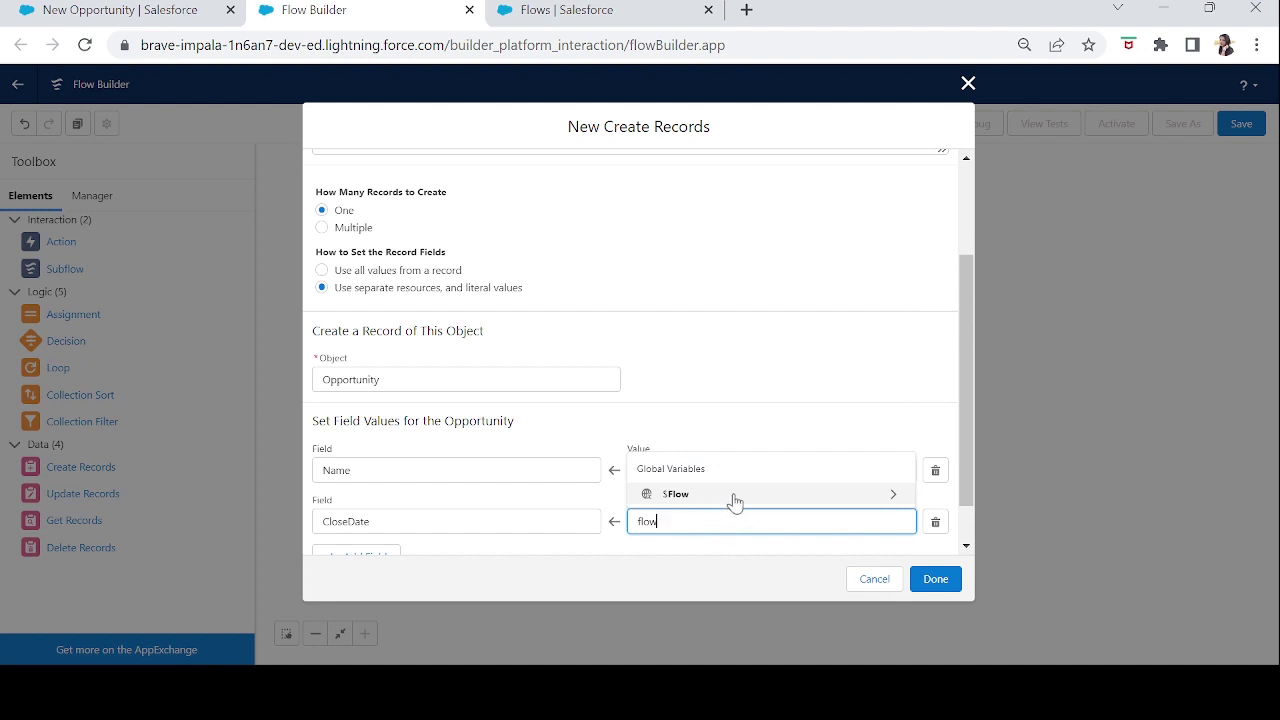
pyautogui.click(849, 503)
pyautogui.click(746, 555)
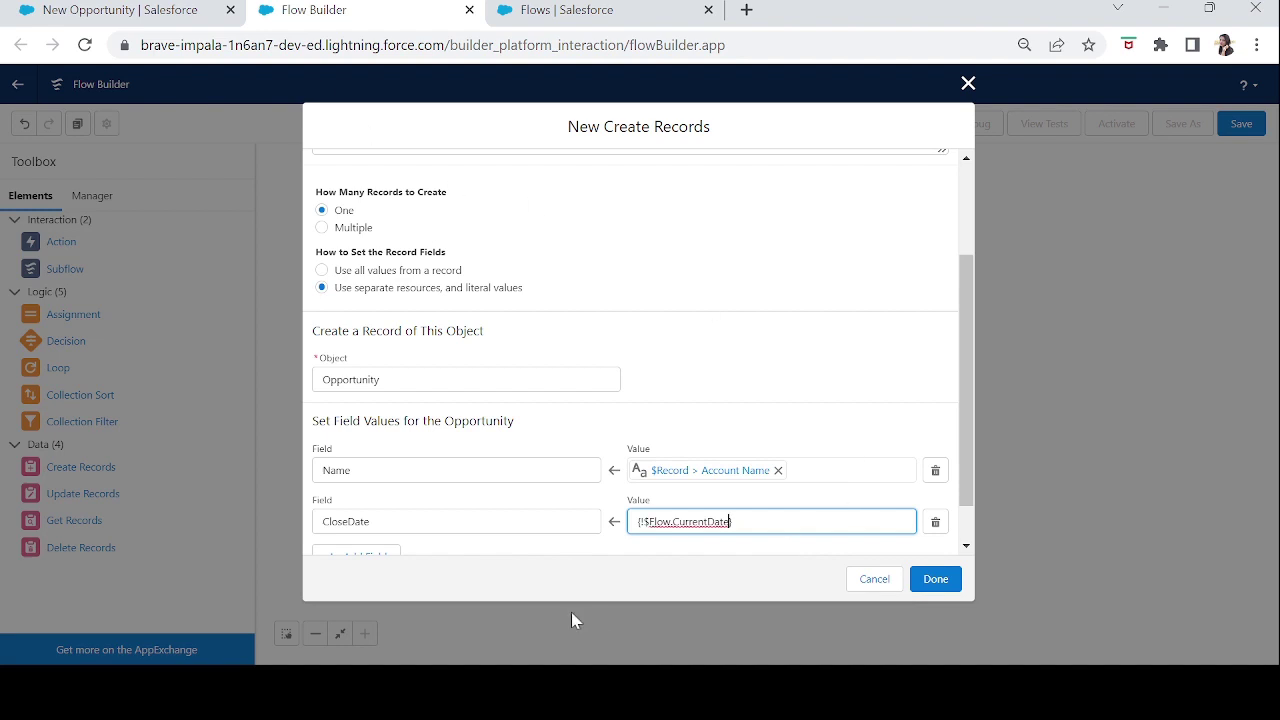
# Add a third field-value row that sets Discount_Percent__c to 10, checking the field against the New Opportunity form
pyautogui.click(330, 552)
pyautogui.click(133, 8)
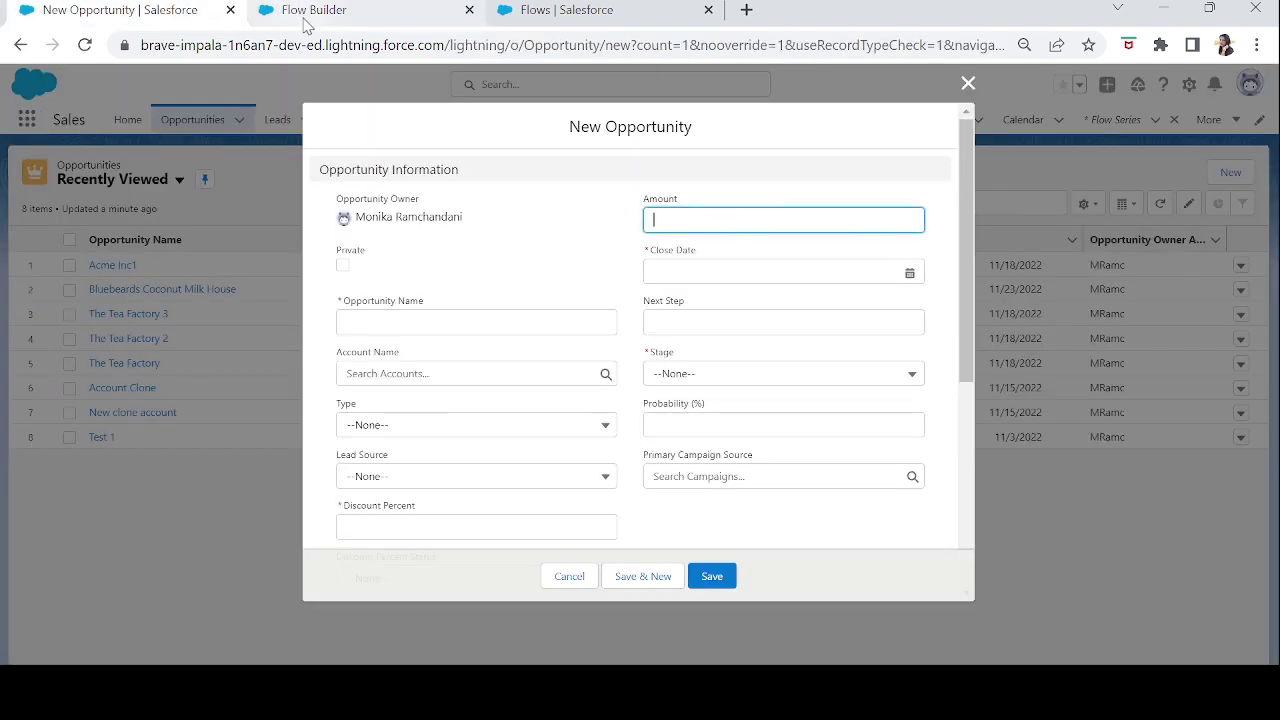
pyautogui.click(305, 12)
pyautogui.scroll(-2, 966, 413)
pyautogui.click(461, 470)
pyautogui.write('dis')
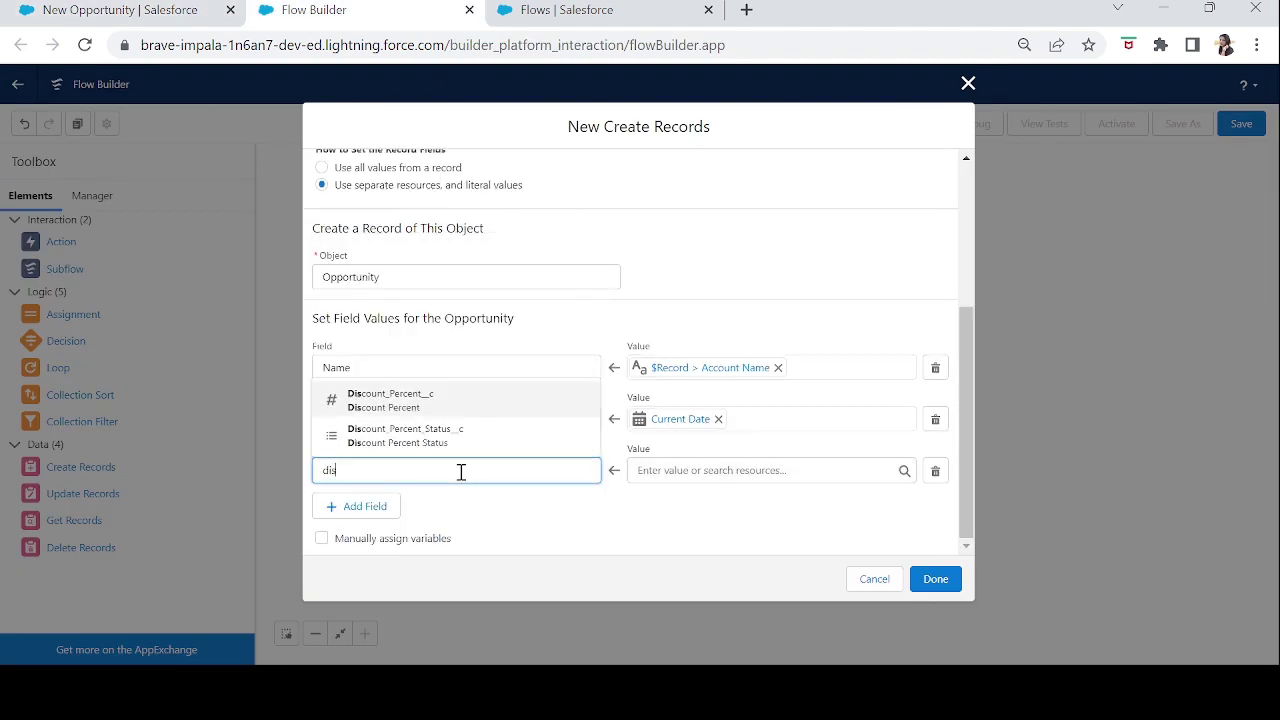
pyautogui.click(417, 398)
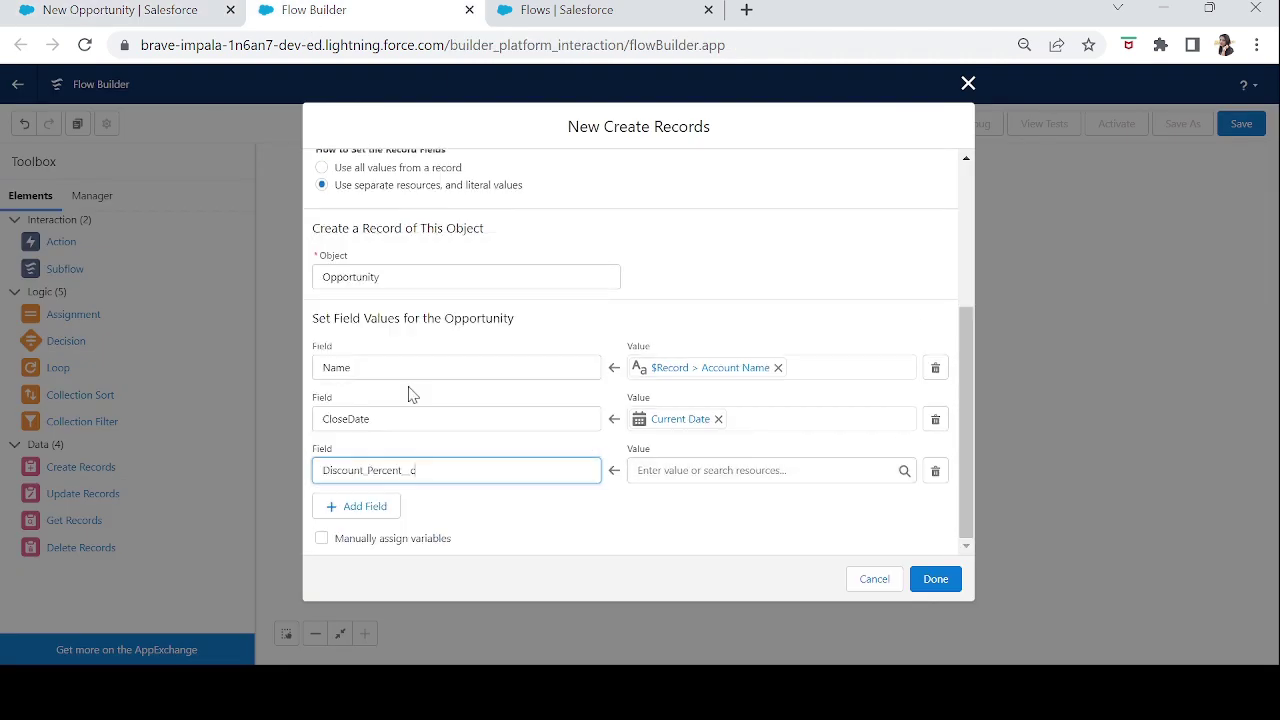
pyautogui.click(706, 471)
pyautogui.write('10')
pyautogui.press('Tab')
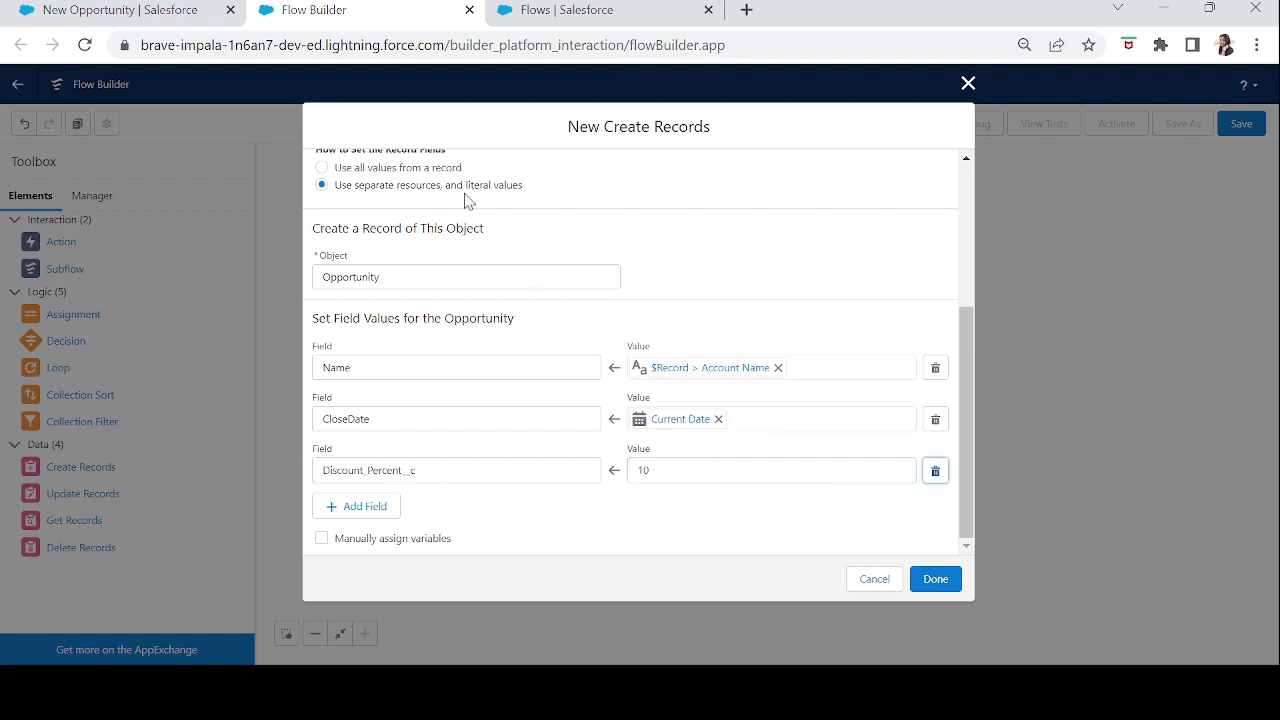
# Add a fourth field-value row that sets StageName to Qualification, and finish the Create Records element
pyautogui.click(189, 18)
pyautogui.moveTo(965, 327); pyautogui.dragTo(960, 432)
pyautogui.click(402, 18)
pyautogui.click(362, 506)
pyautogui.click(414, 521)
pyautogui.write('stage')
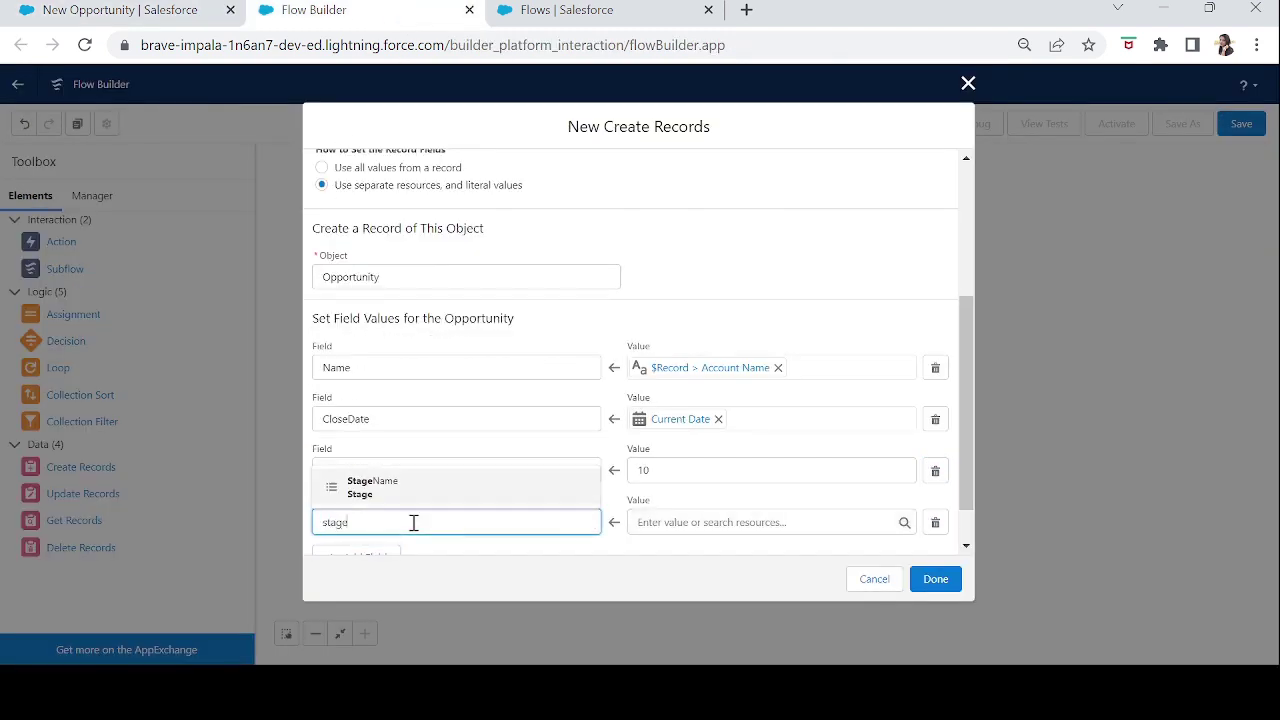
pyautogui.click(400, 490)
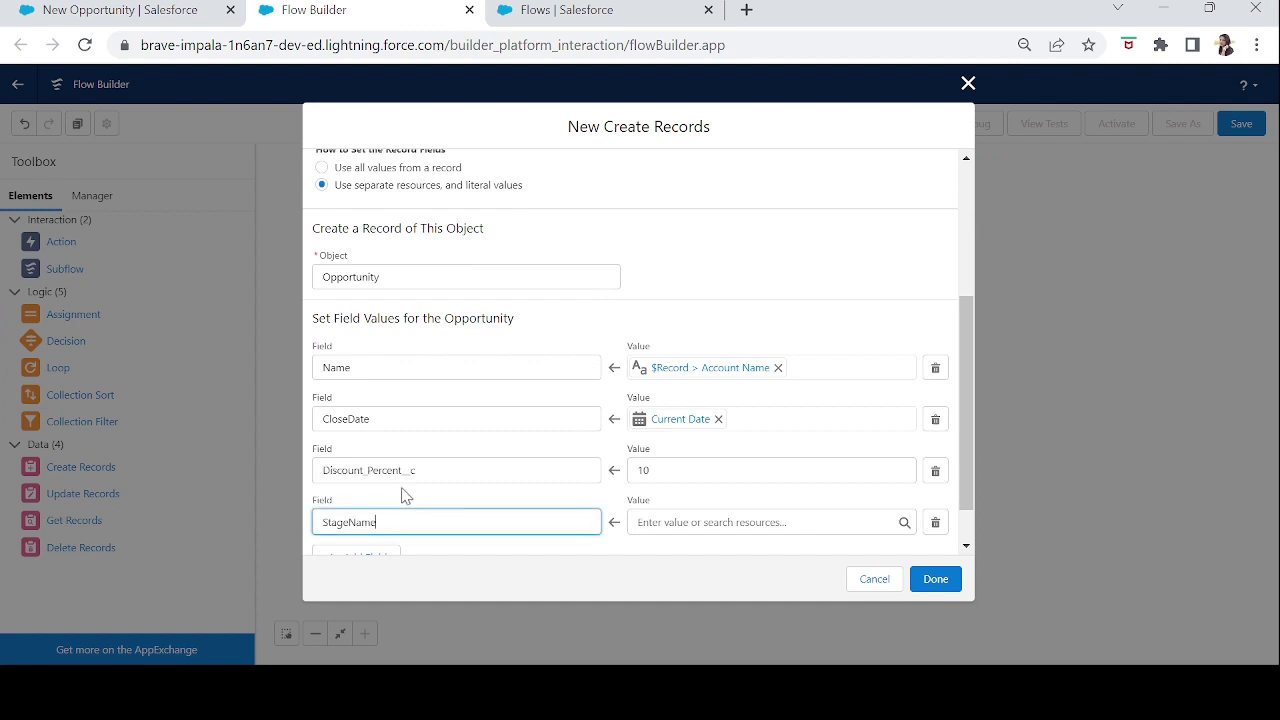
pyautogui.click(710, 522)
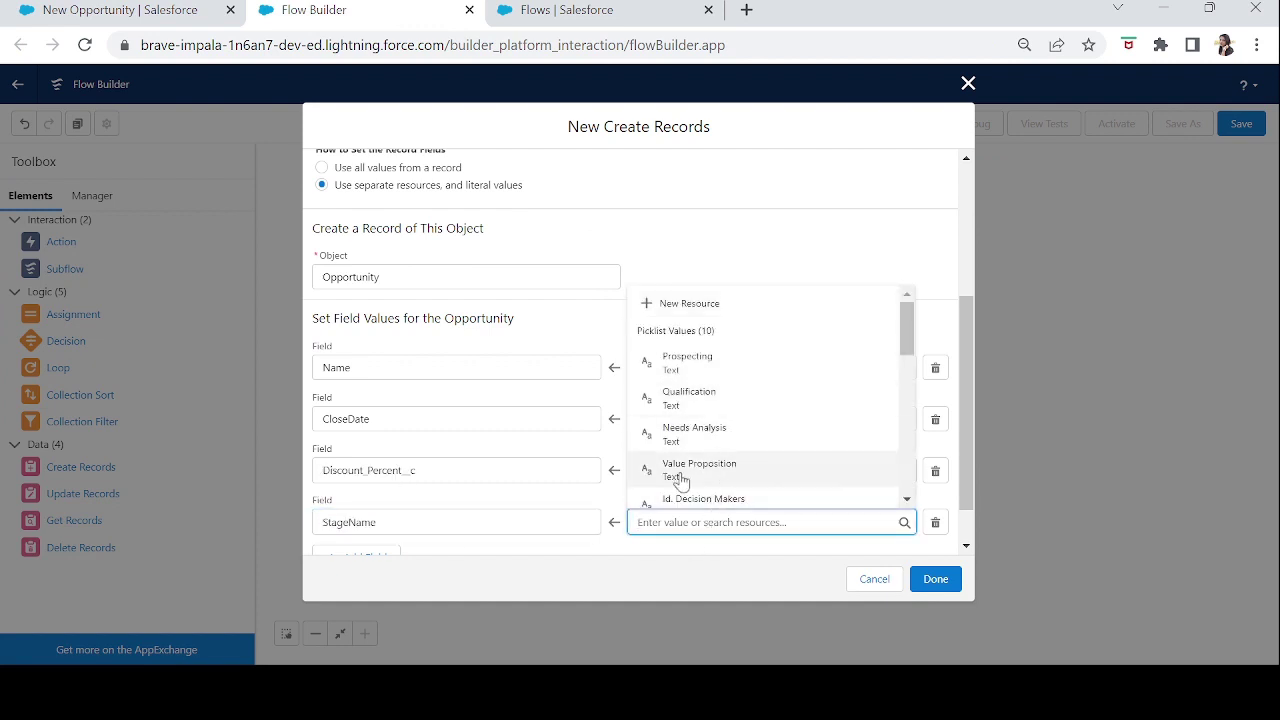
pyautogui.click(690, 400)
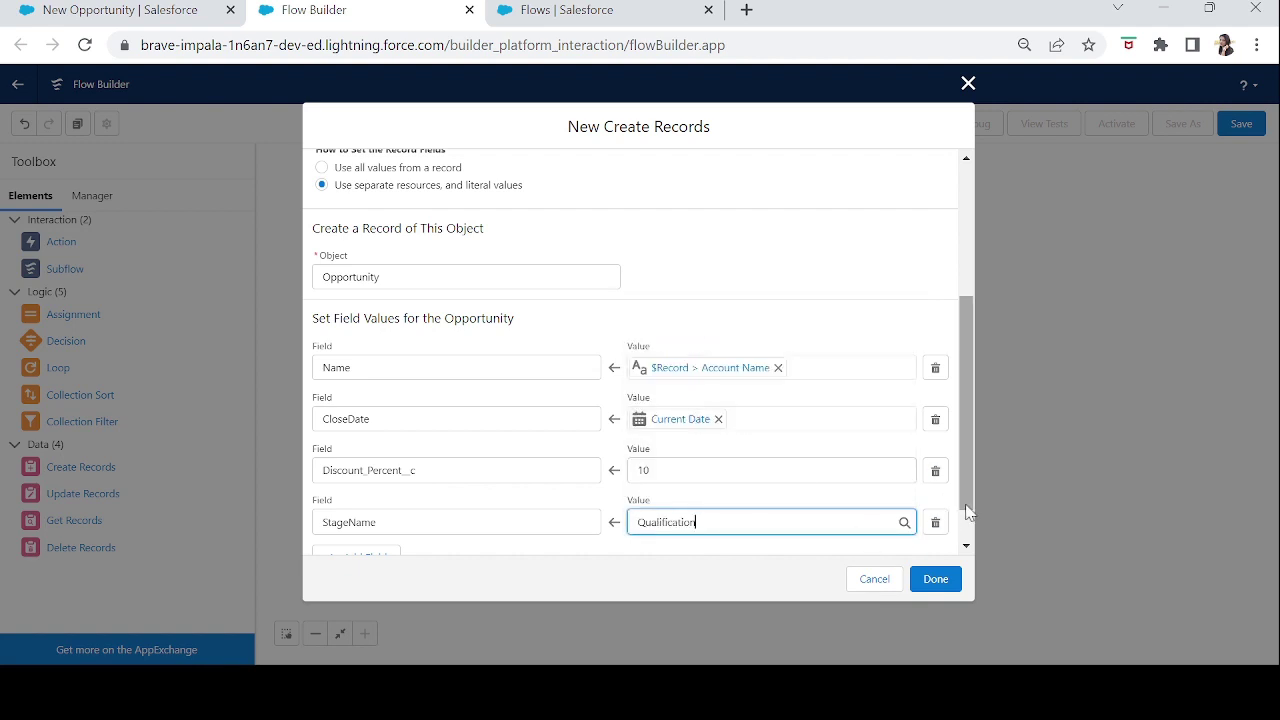
pyautogui.scroll(-1, 961, 490)
pyautogui.click(930, 580)
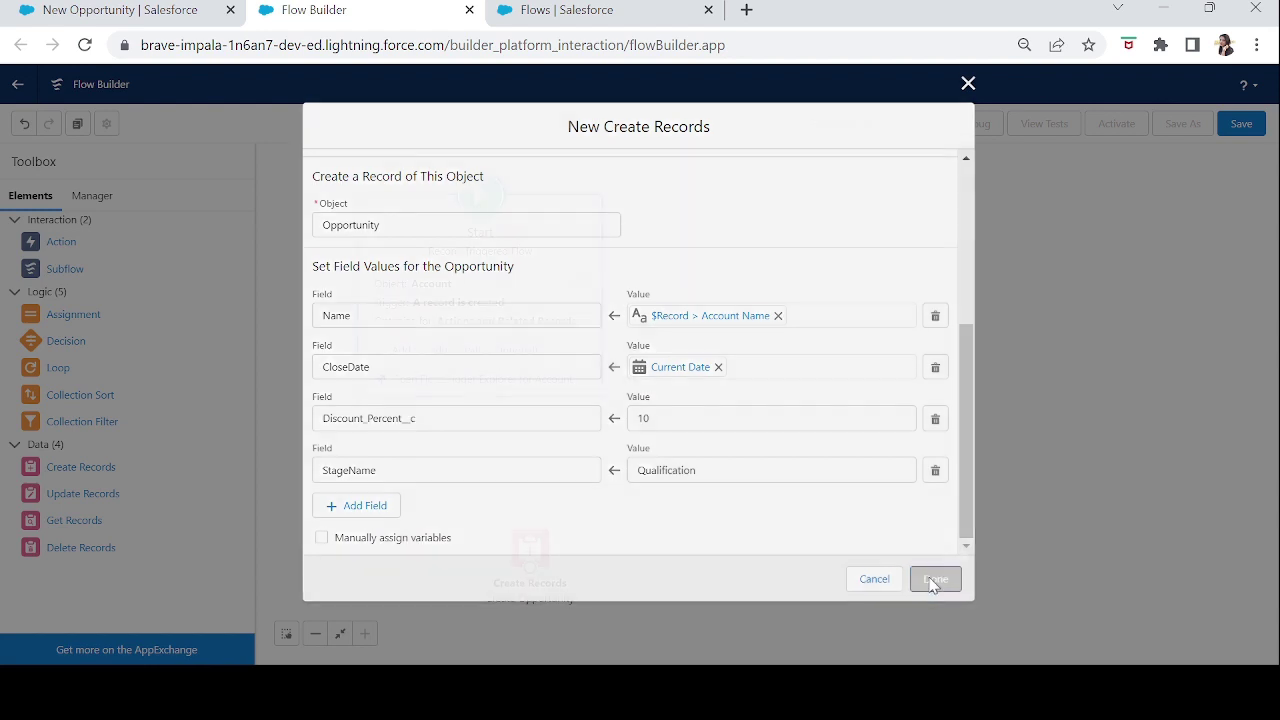
# Connect the Start element to the Create Opportunity element and review the Start configuration without changing it
pyautogui.moveTo(580, 532); pyautogui.dragTo(634, 495)
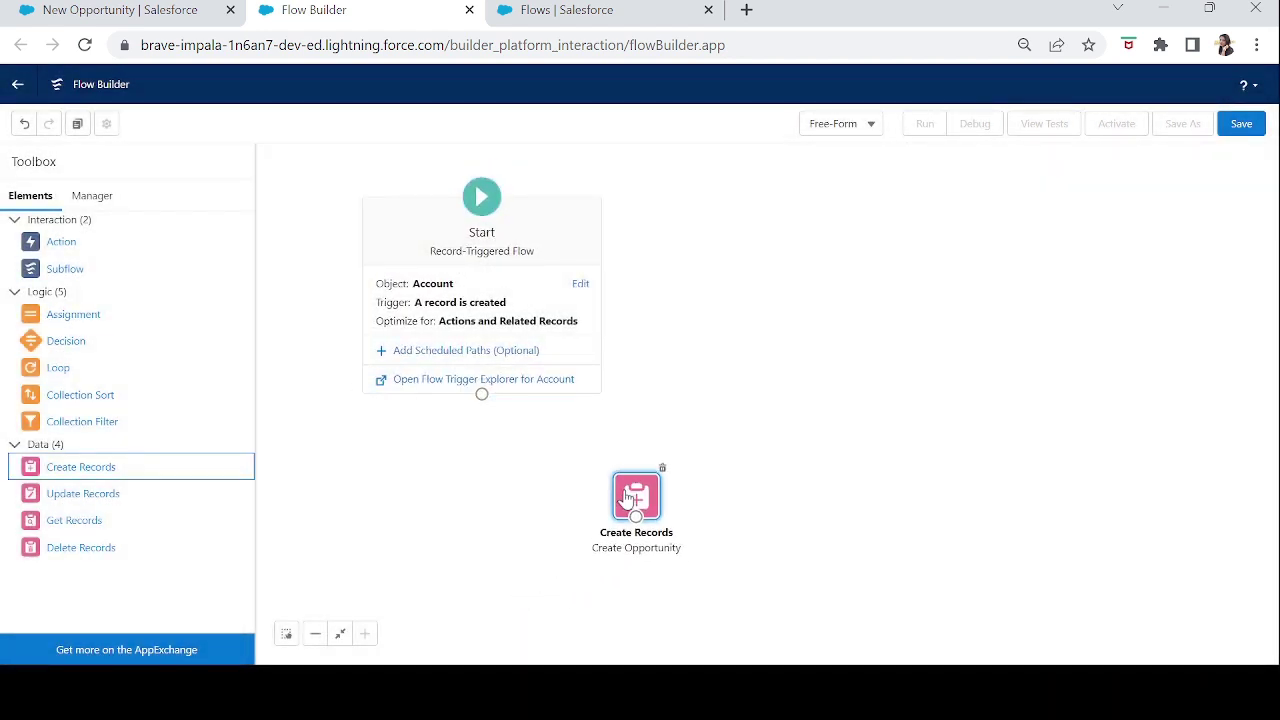
pyautogui.moveTo(481, 394); pyautogui.dragTo(628, 522)
pyautogui.moveTo(531, 320); pyautogui.dragTo(505, 316)
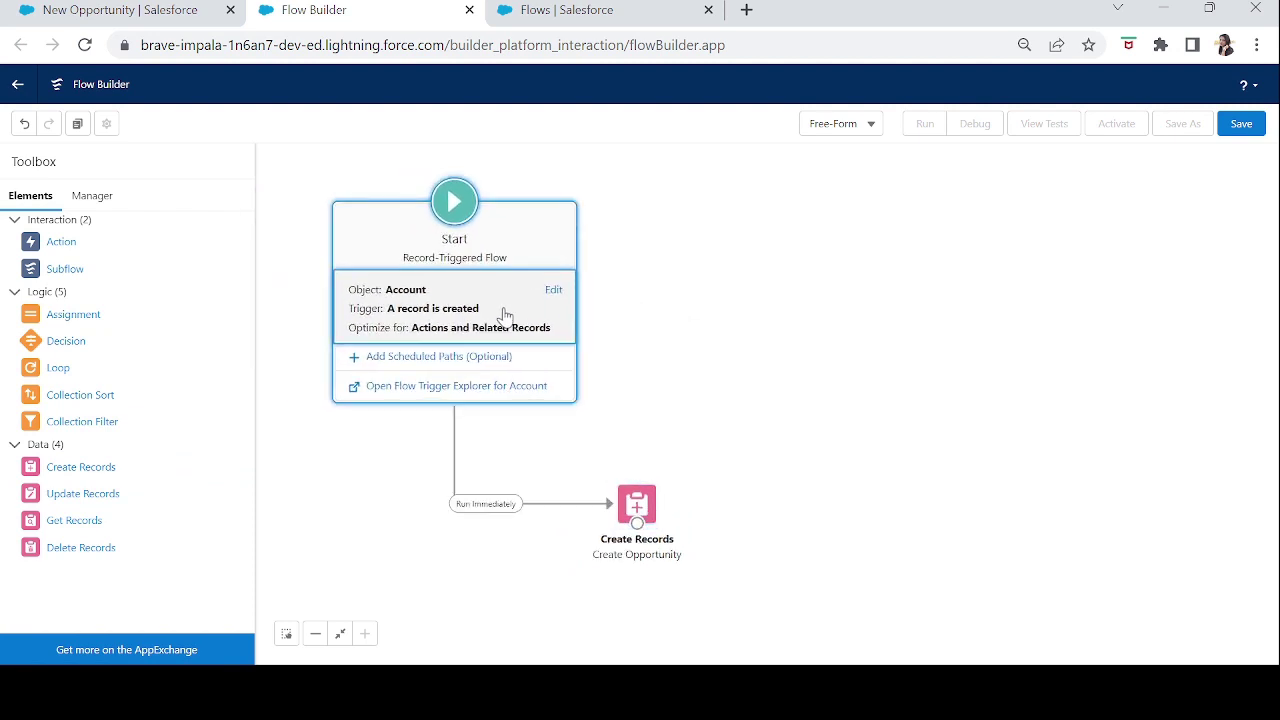
pyautogui.doubleClick(505, 316)
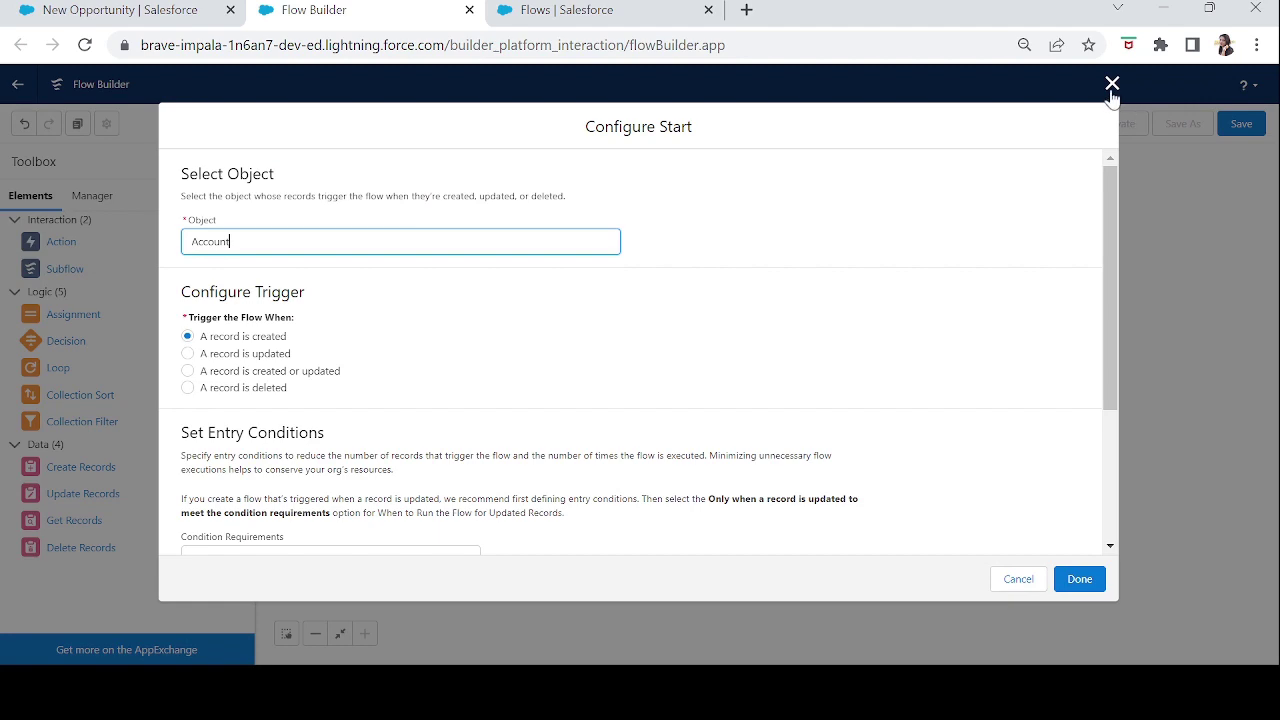
pyautogui.click(1110, 86)
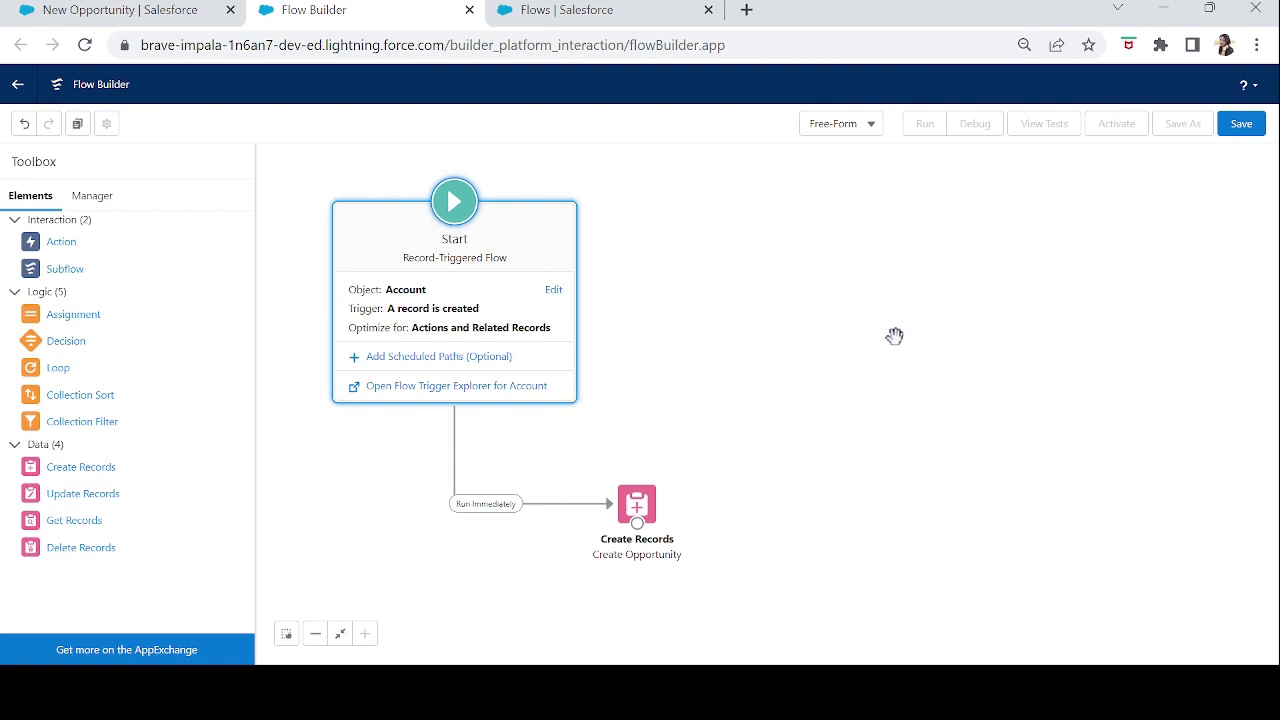
# Save the flow with the label "Create Opportunity when an account will be created" and activate it
pyautogui.click(1252, 128)
pyautogui.click(596, 305)
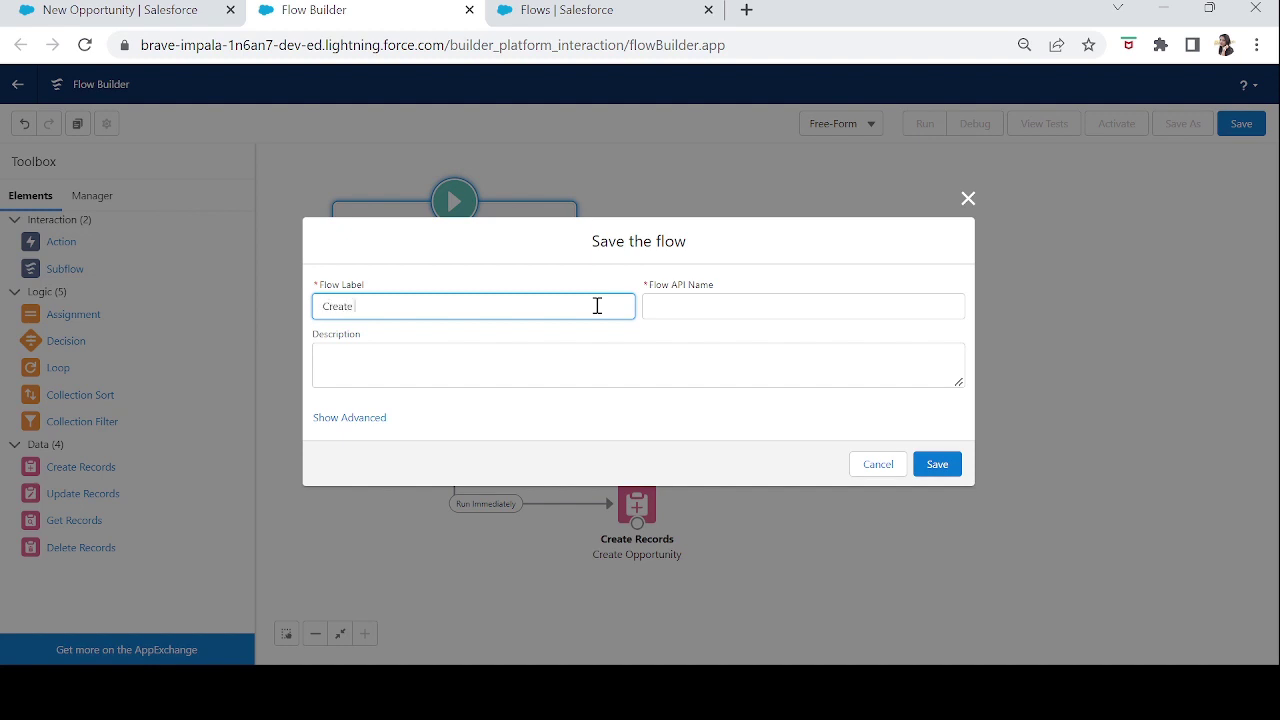
pyautogui.write('Create Opportuno')
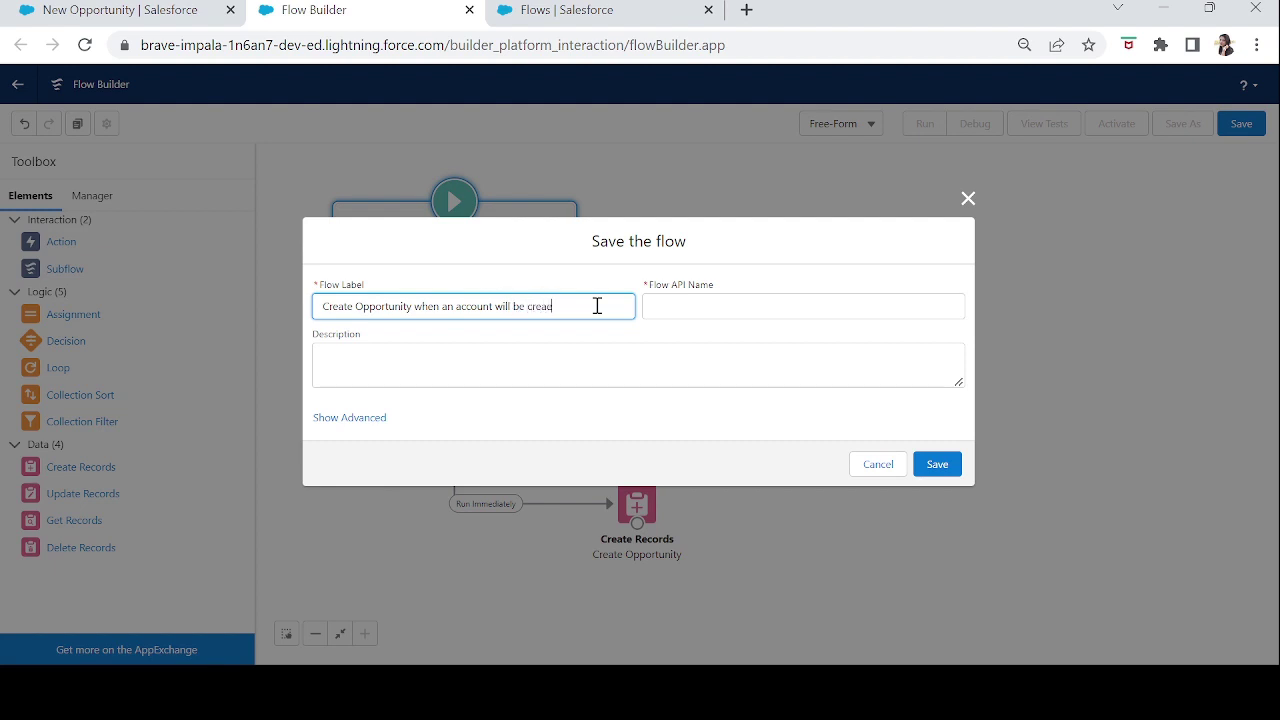
pyautogui.press('Tab')
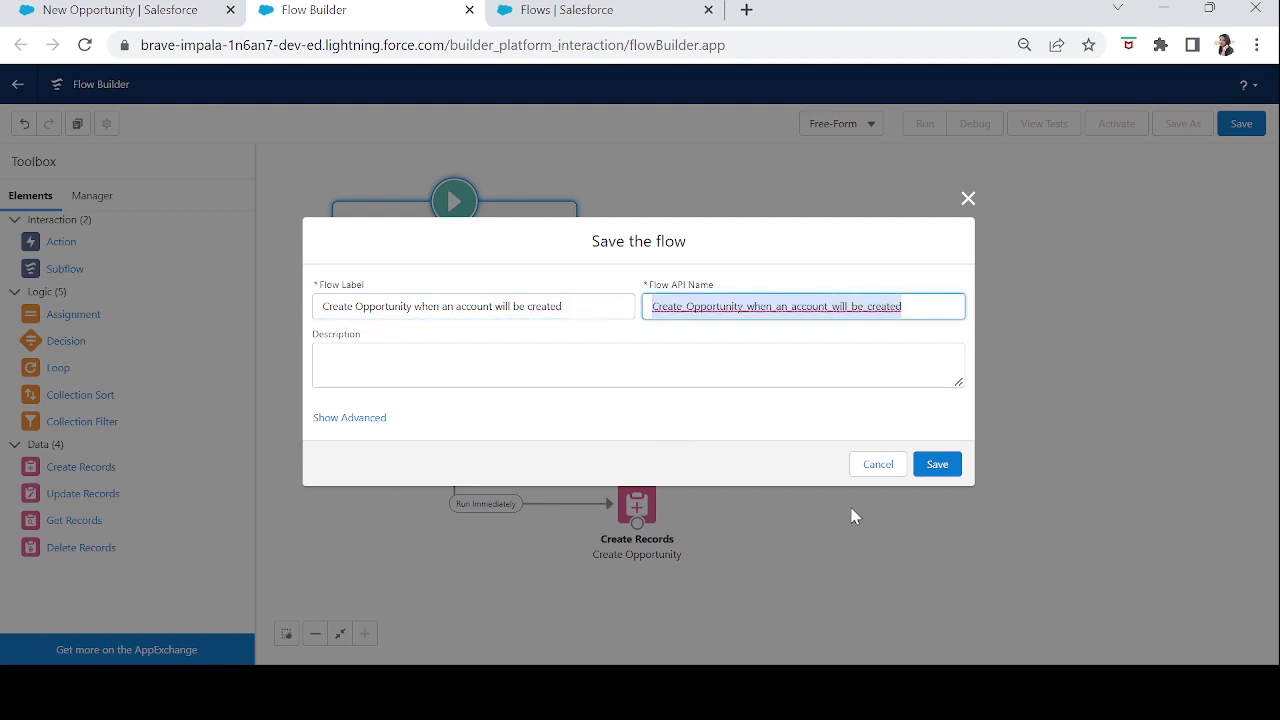
pyautogui.click(937, 464)
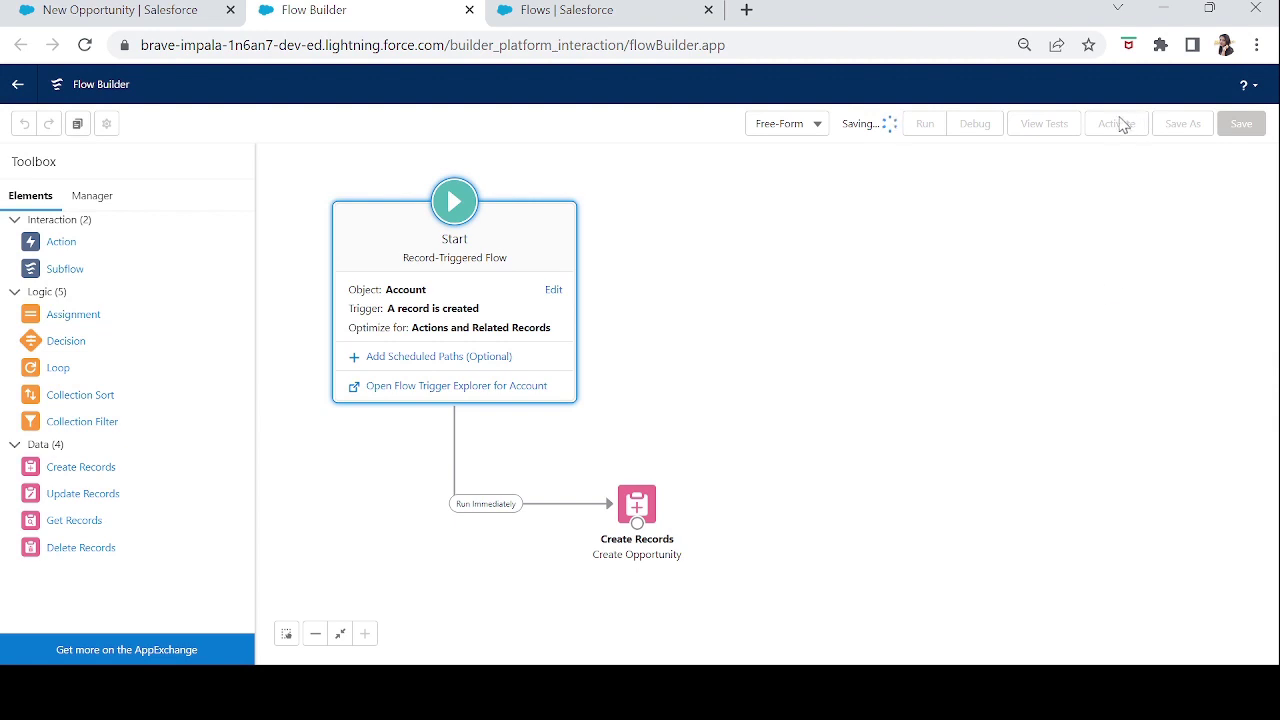
pyautogui.click(1118, 124)
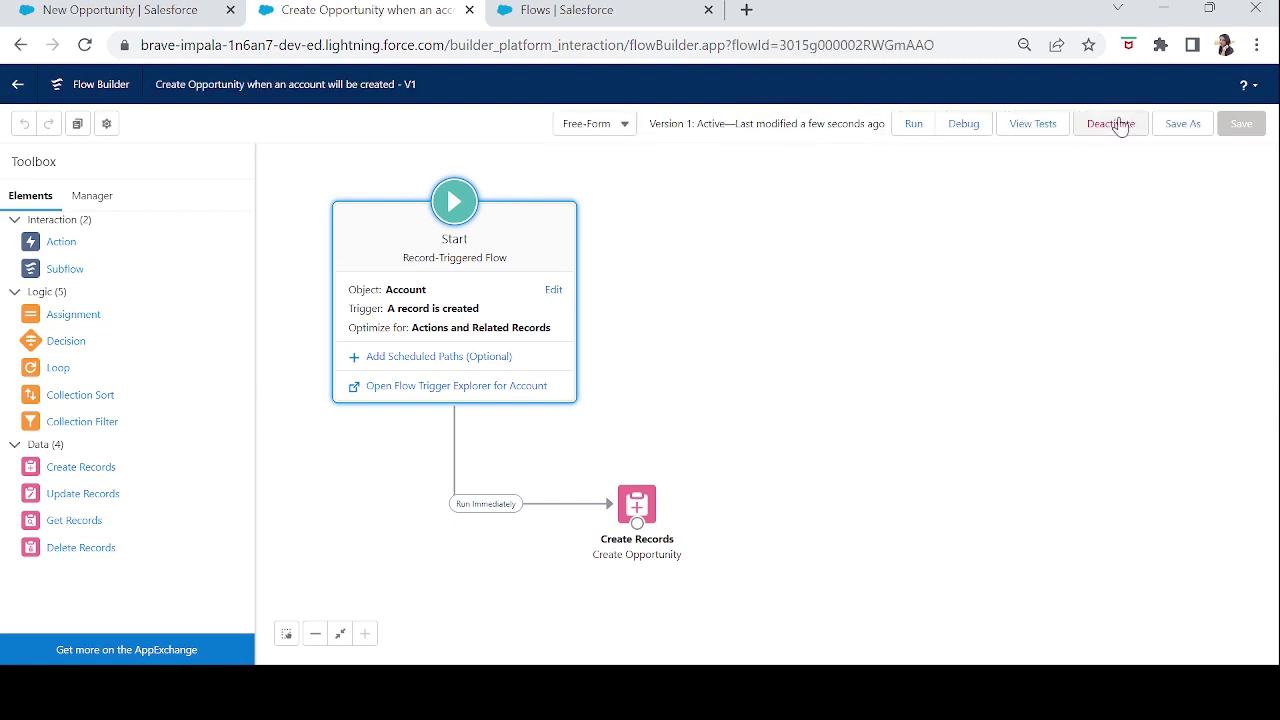
# Switch to the Sales app, close the blank New Opportunity form and open a blank New Account form
pyautogui.click(160, 10)
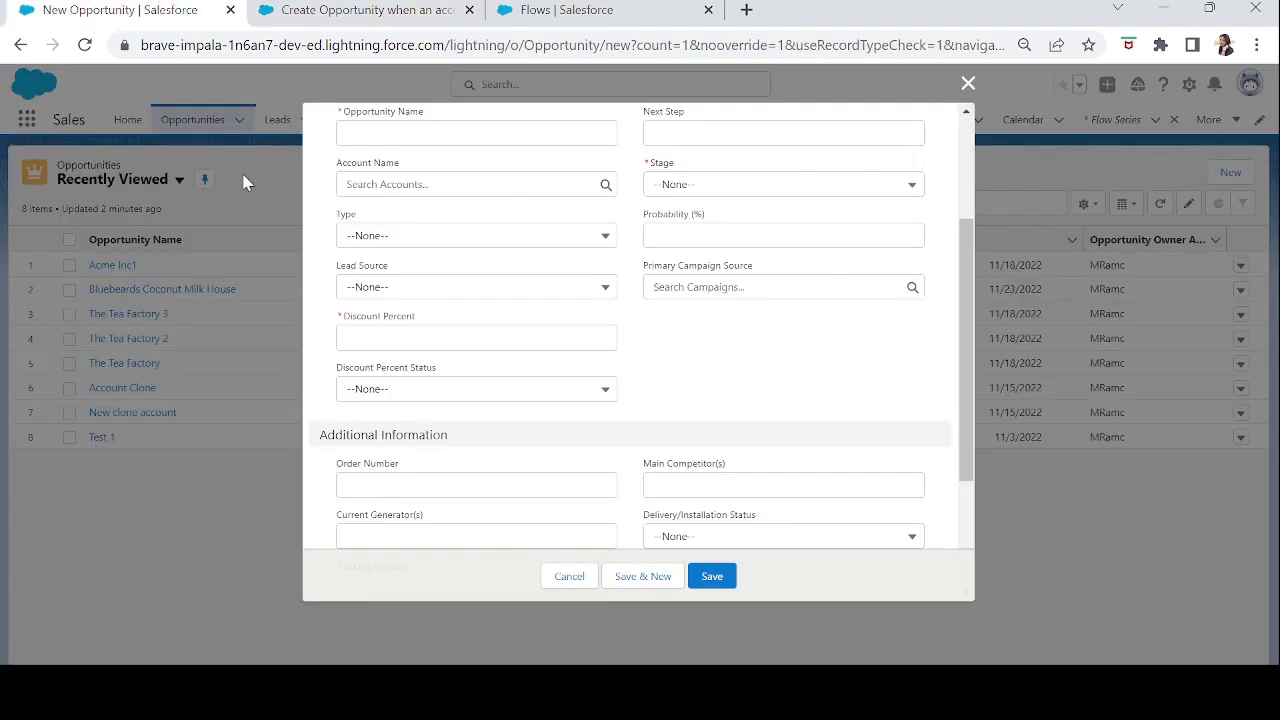
pyautogui.click(966, 86)
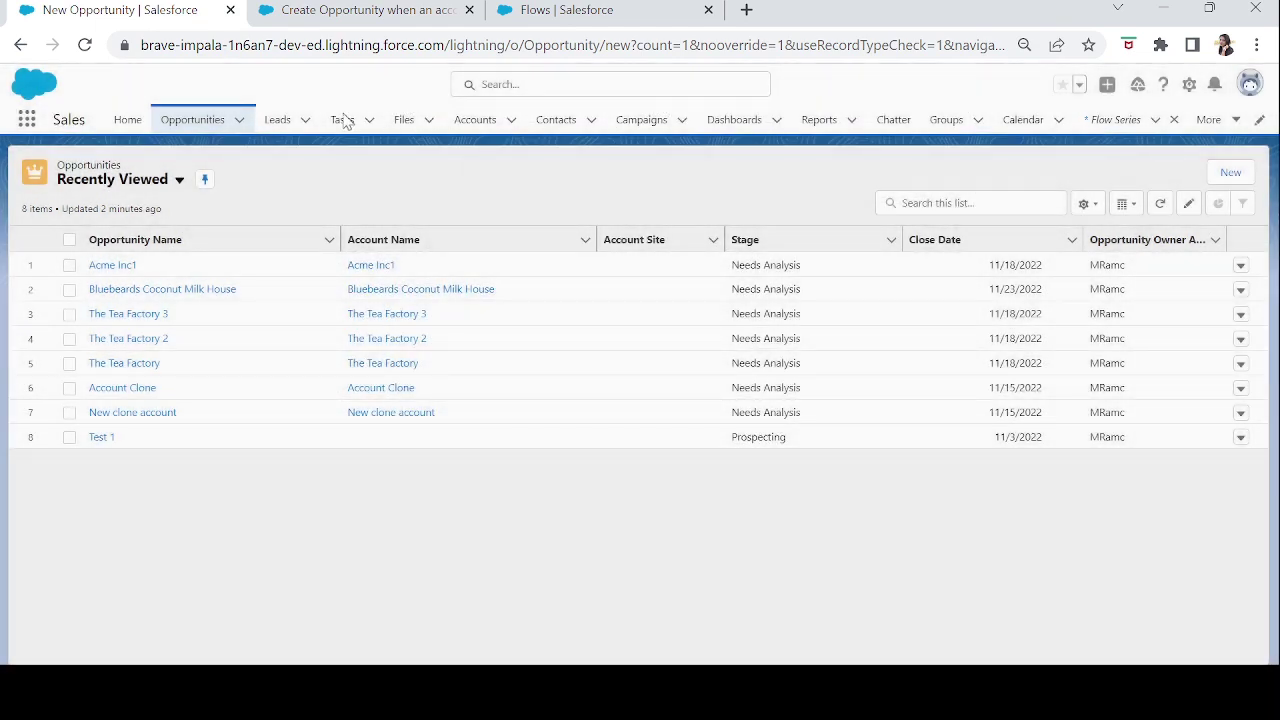
pyautogui.click(477, 128)
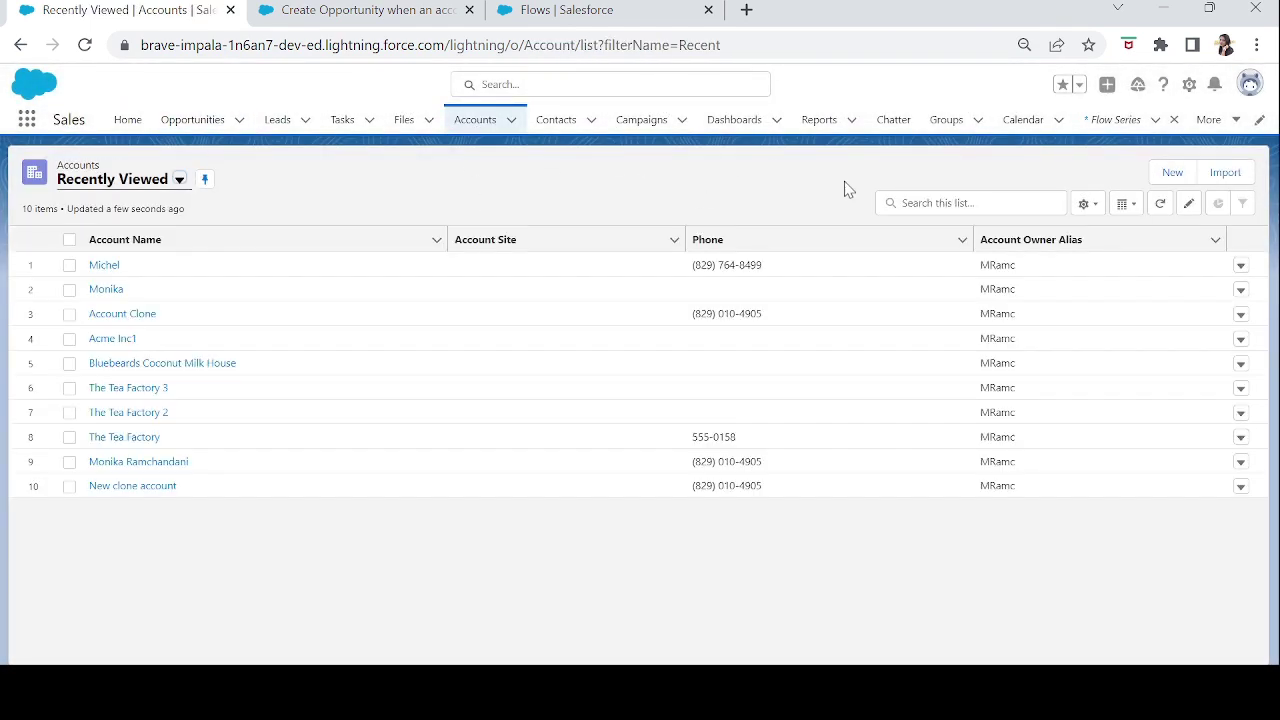
pyautogui.click(1174, 173)
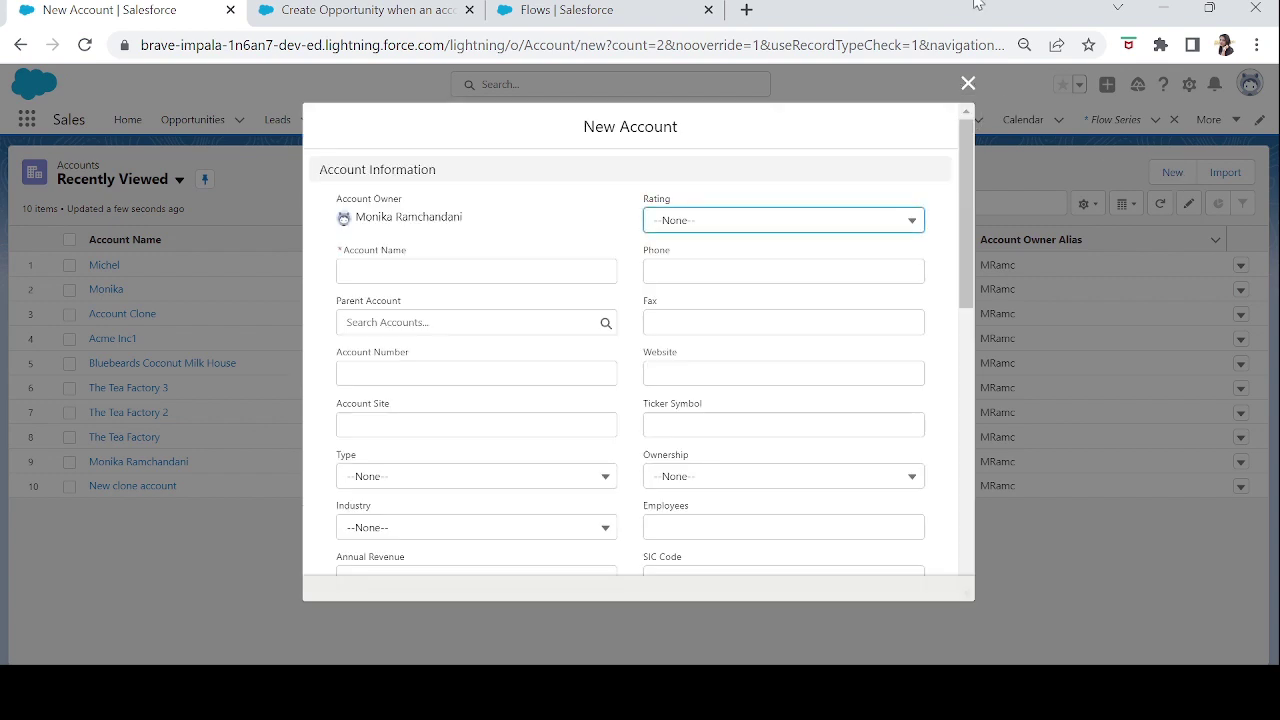
# Name the new account "Opportunity Account", save it and dismiss the confirmation message
pyautogui.click(468, 272)
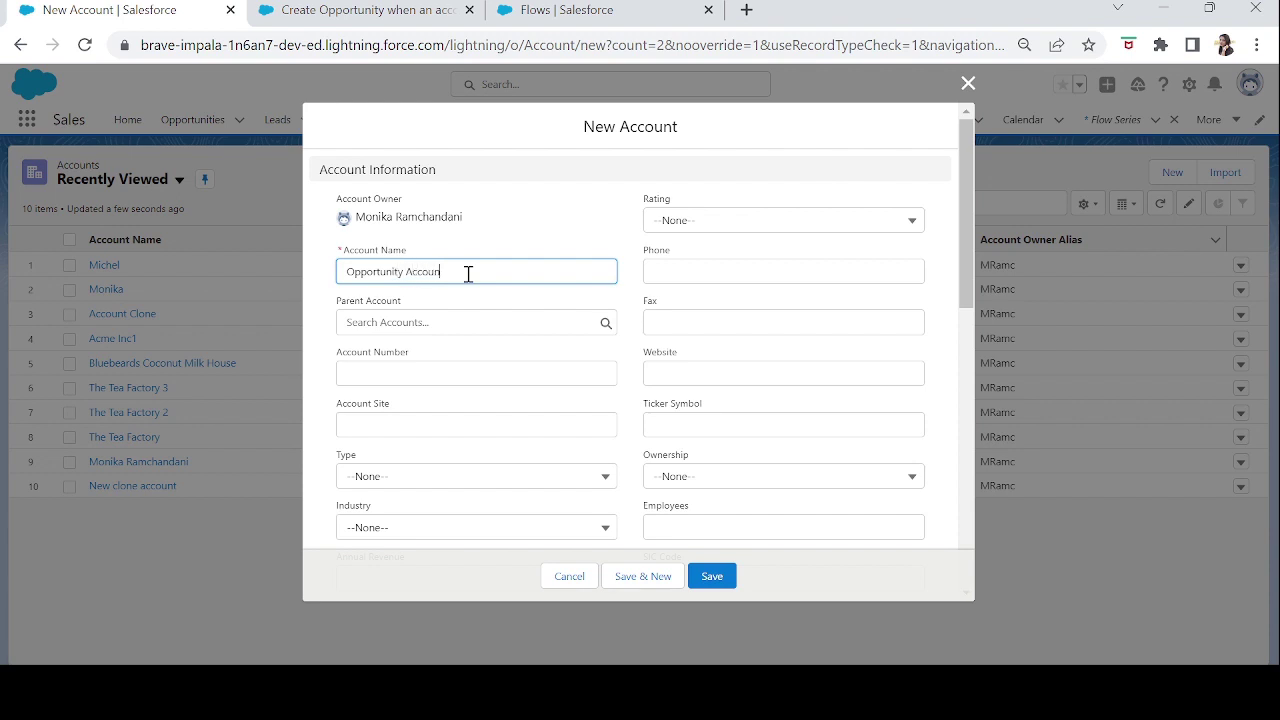
pyautogui.moveTo(968, 234); pyautogui.dragTo(909, 517)
pyautogui.click(707, 578)
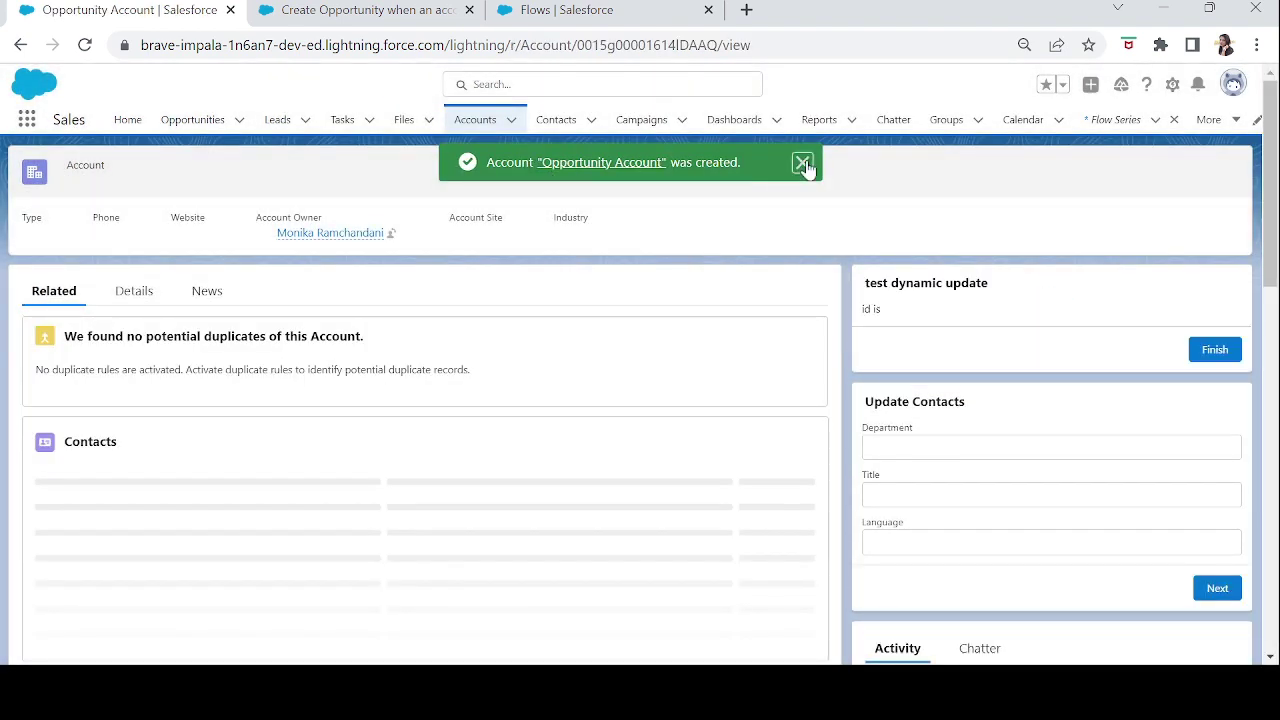
pyautogui.click(802, 162)
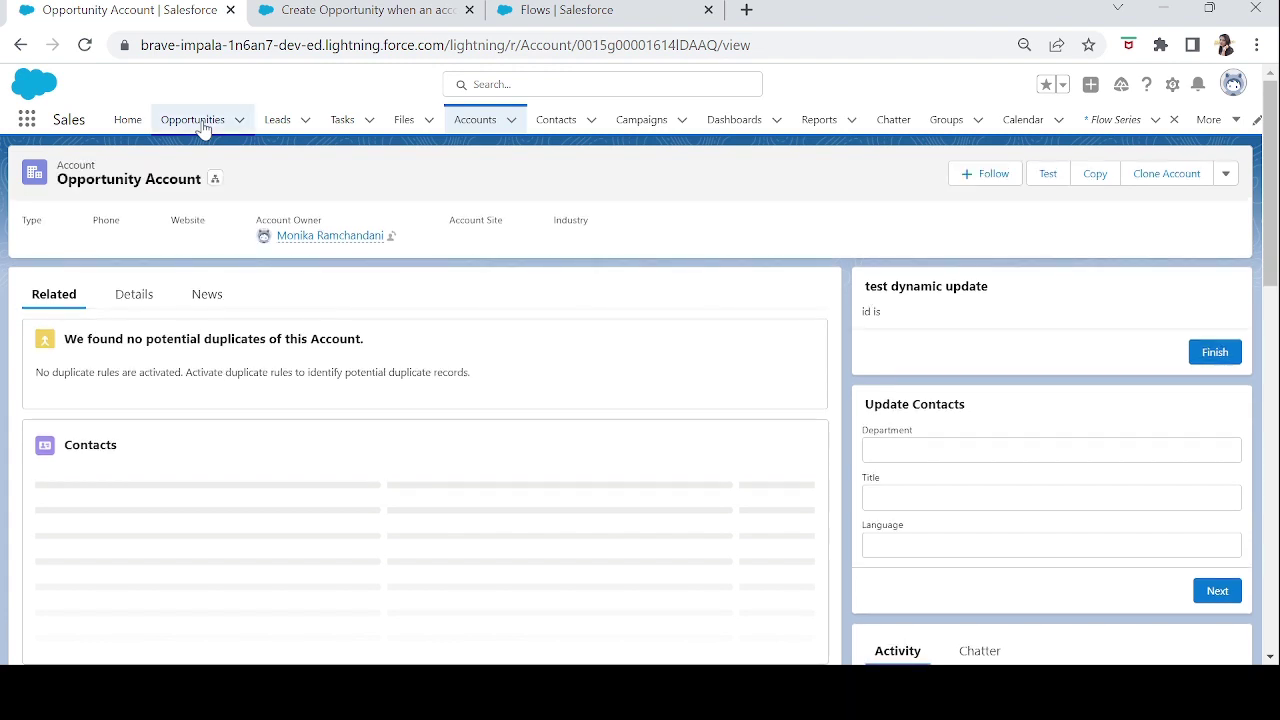
# Check the Opportunity Account opportunity's stage and account link, and open the Opportunity Account account to examine its related records
pyautogui.click(202, 127)
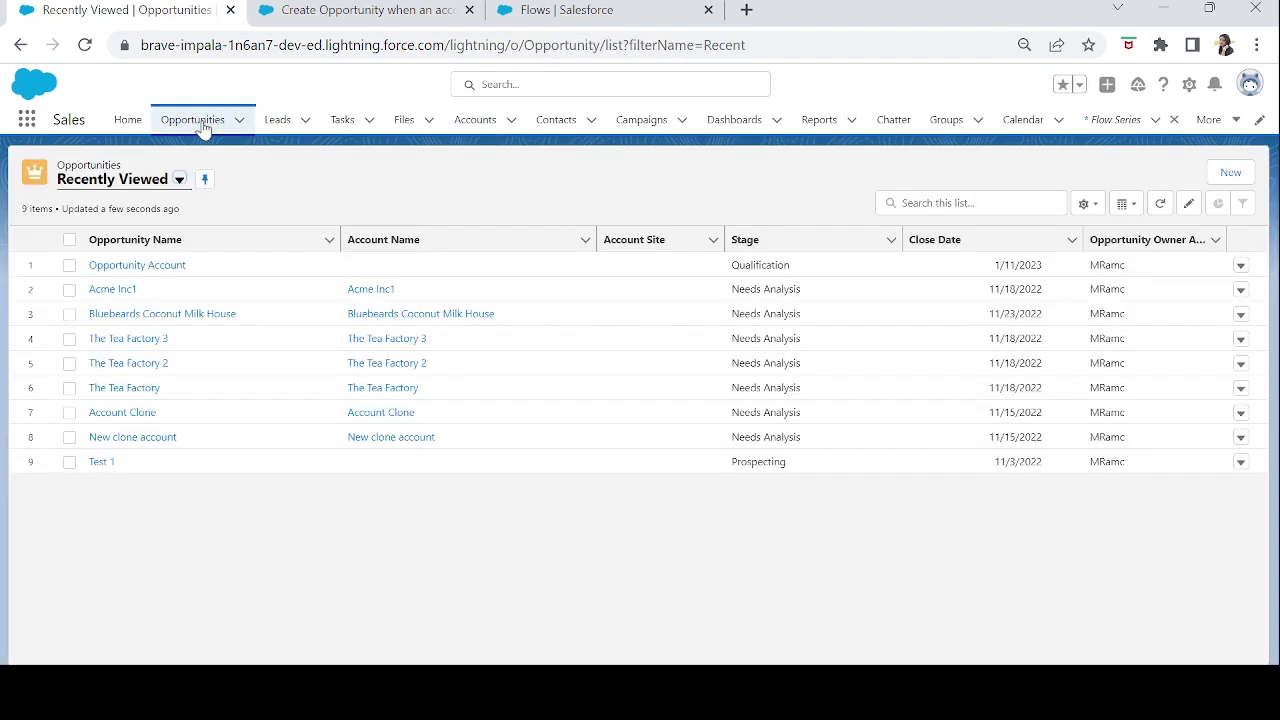
pyautogui.click(137, 271)
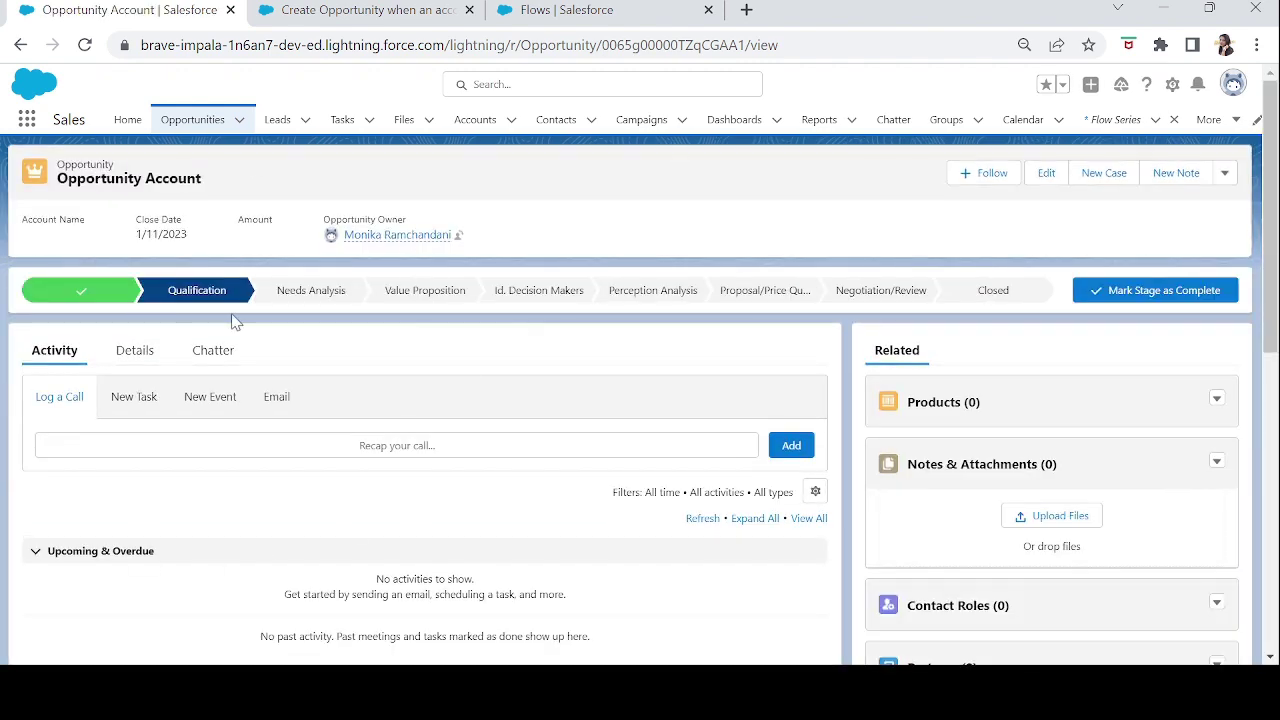
pyautogui.click(480, 128)
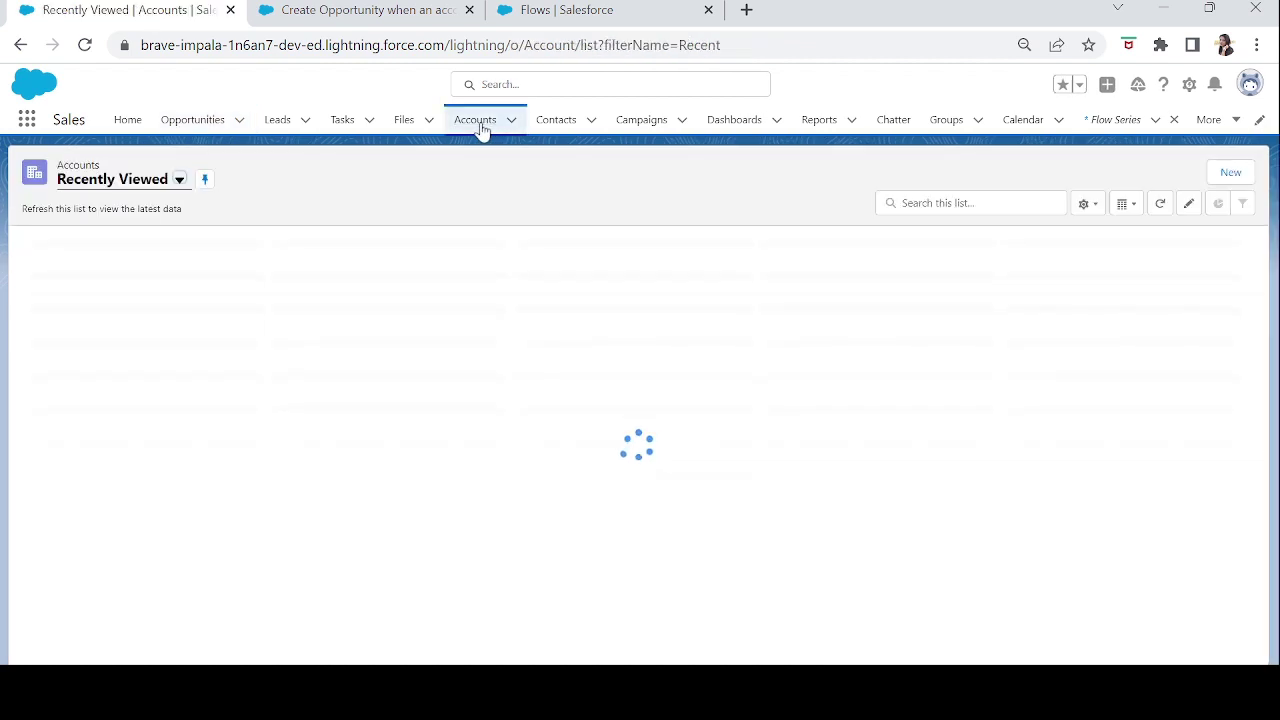
pyautogui.click(109, 268)
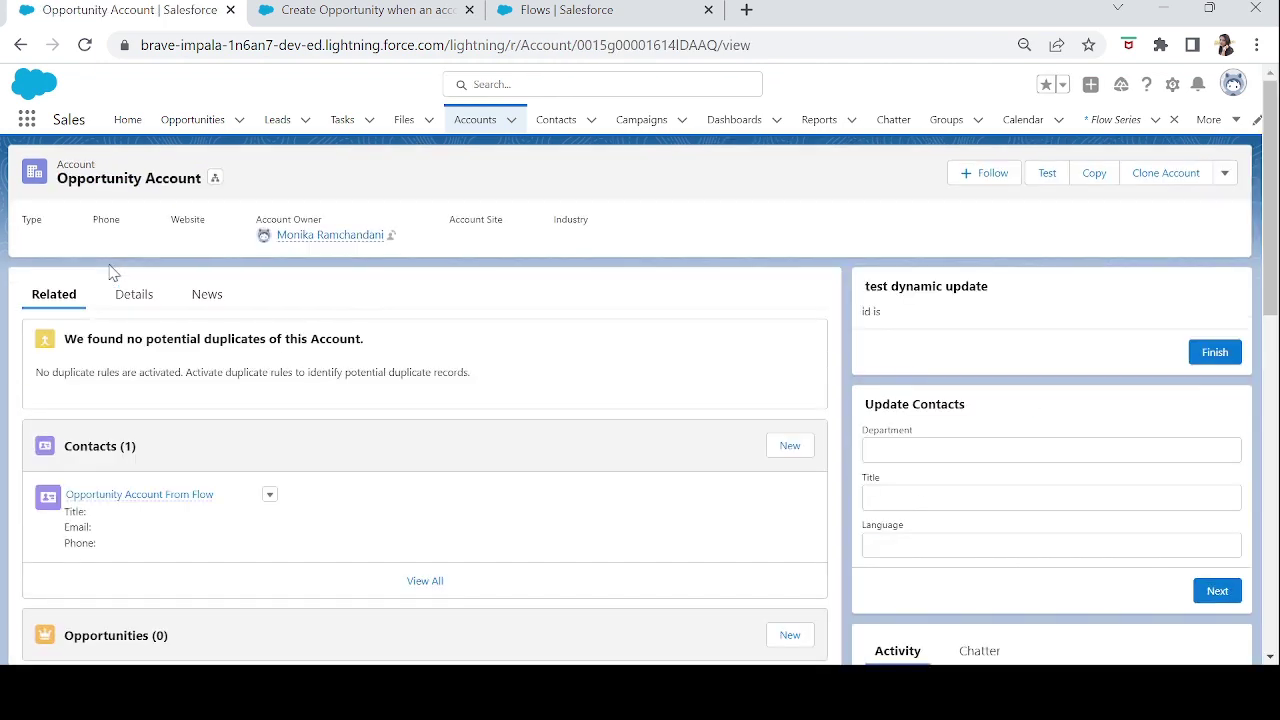
# Return to the flow, reopen the Create Opportunity element and add a fifth field row for AccountId
pyautogui.click(618, 11)
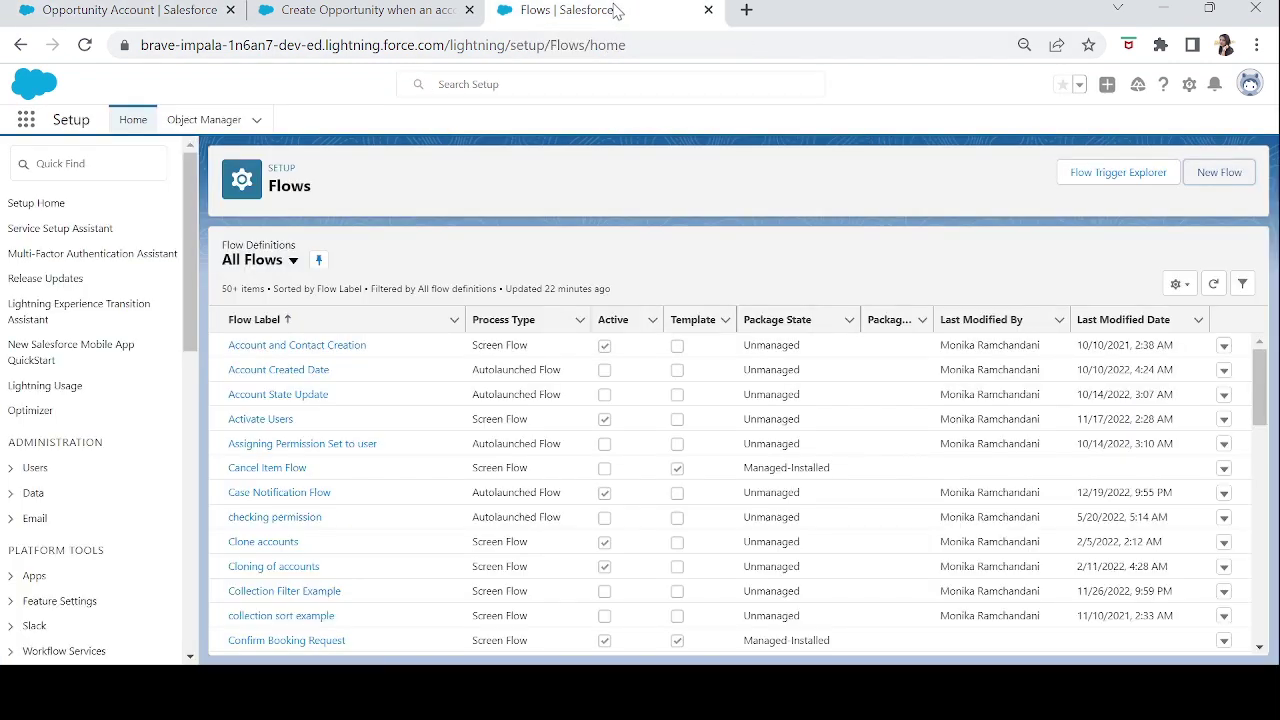
pyautogui.click(348, 18)
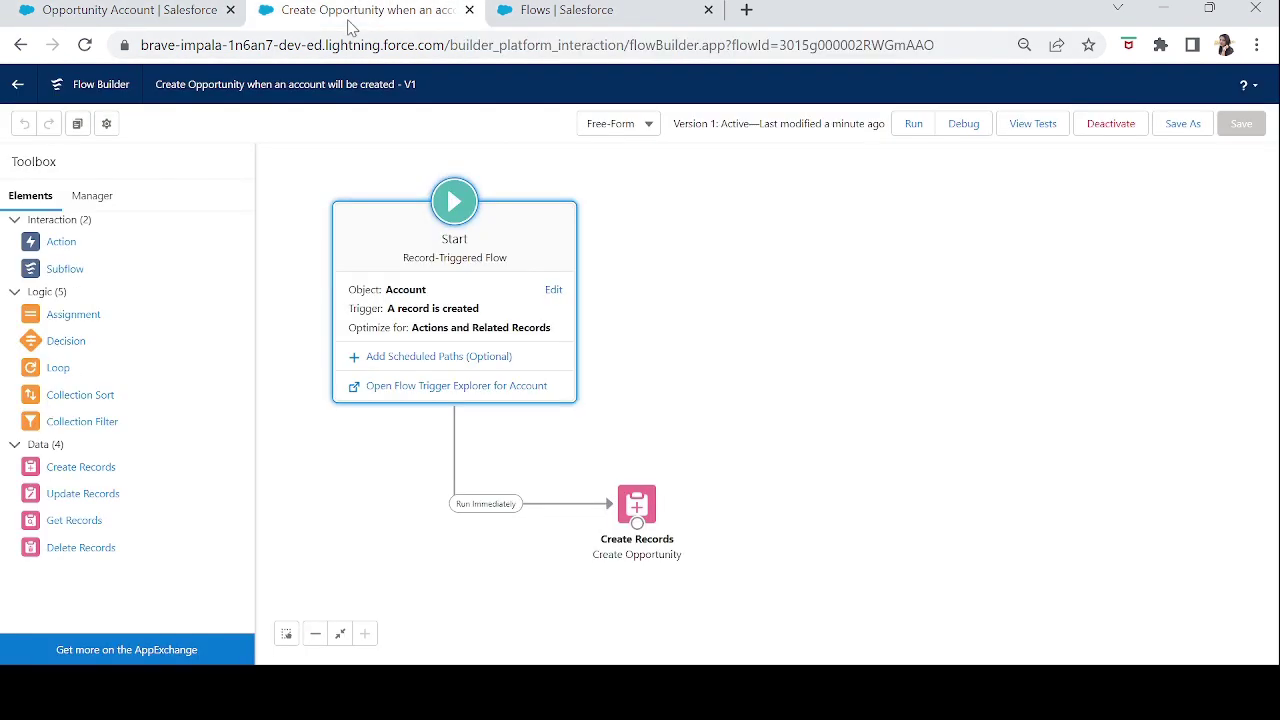
pyautogui.doubleClick(637, 506)
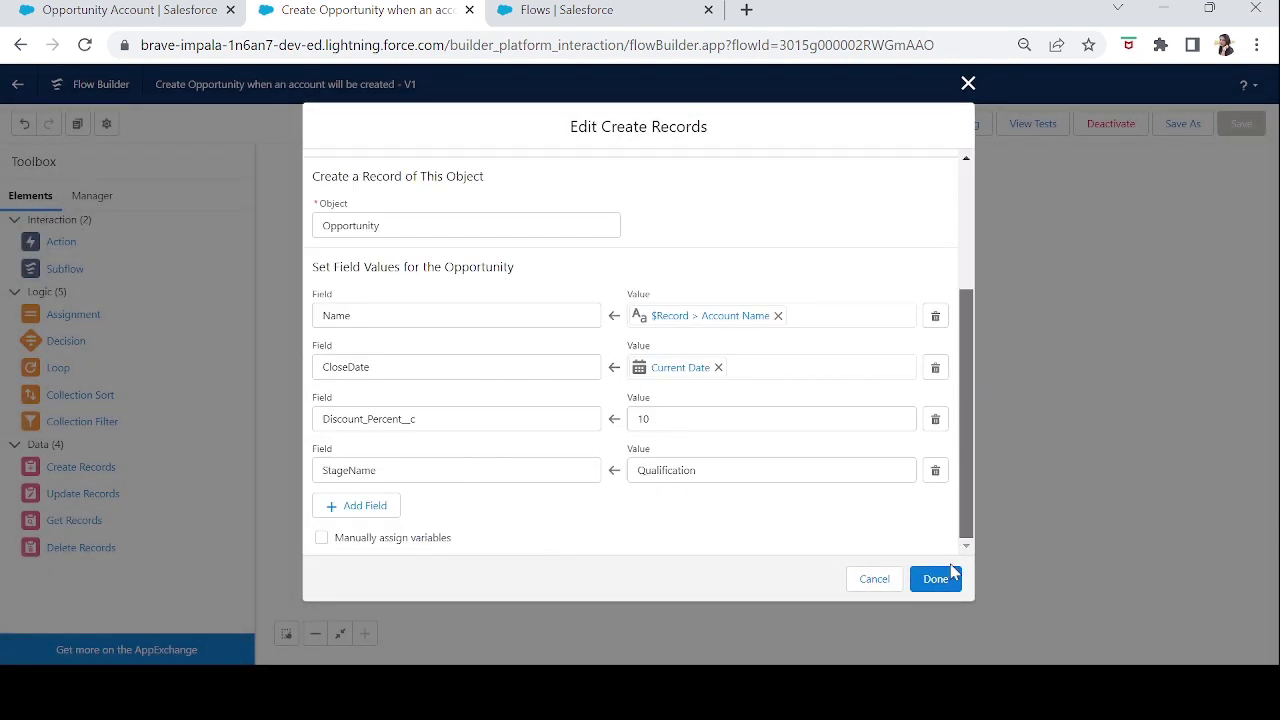
pyautogui.click(348, 506)
pyautogui.click(363, 521)
pyautogui.write('acc')
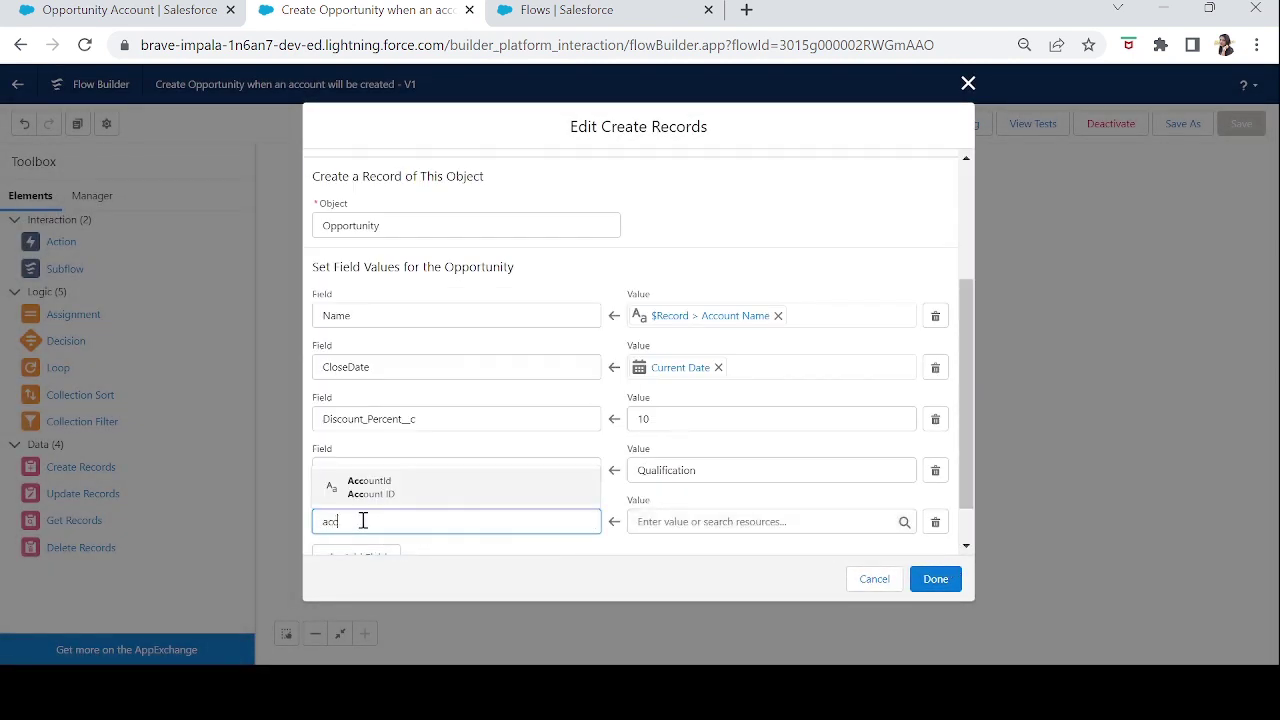
pyautogui.click(444, 481)
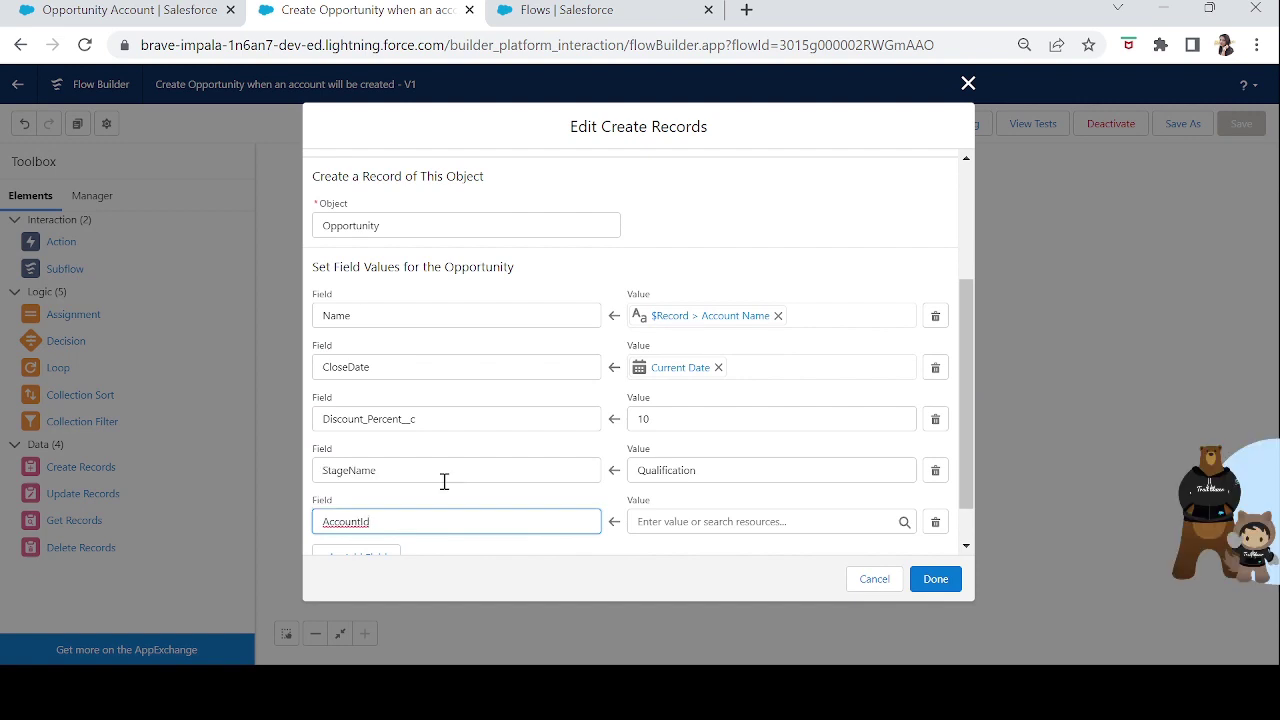
# Set the AccountId value to $Record > Account ID and finish editing the Create Records element
pyautogui.click(663, 521)
pyautogui.write('record')
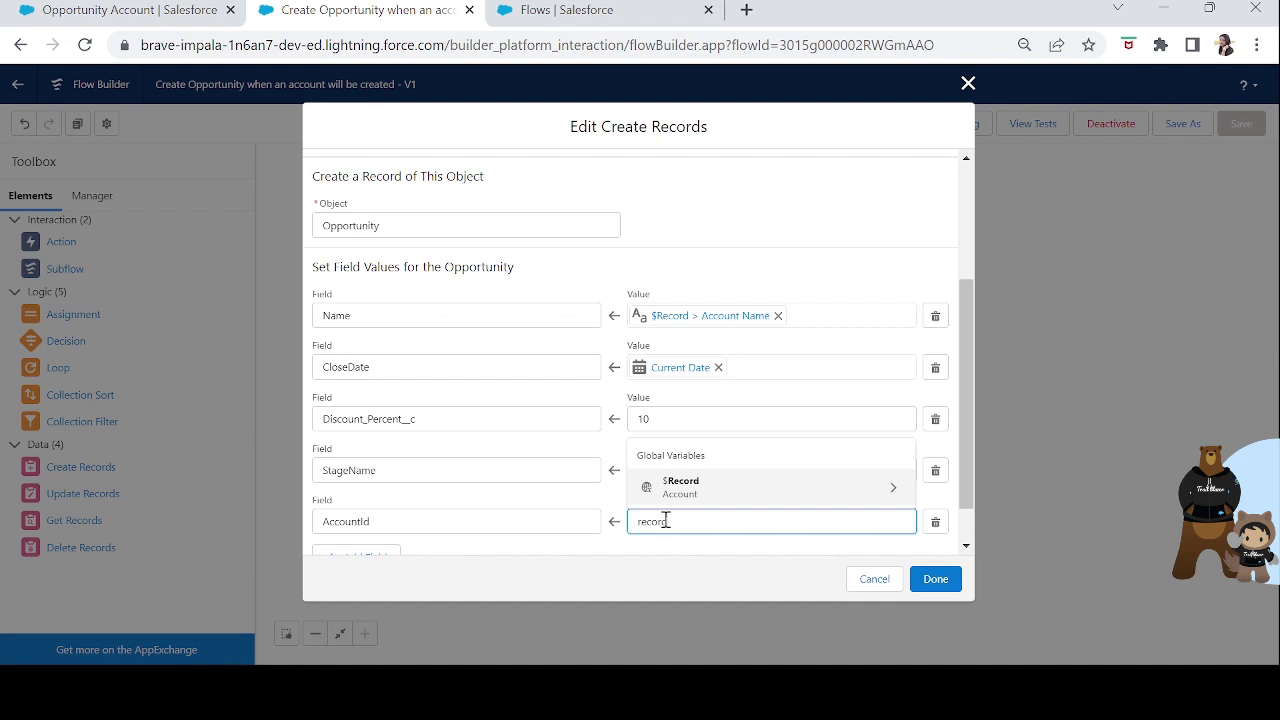
pyautogui.click(712, 488)
pyautogui.write('id')
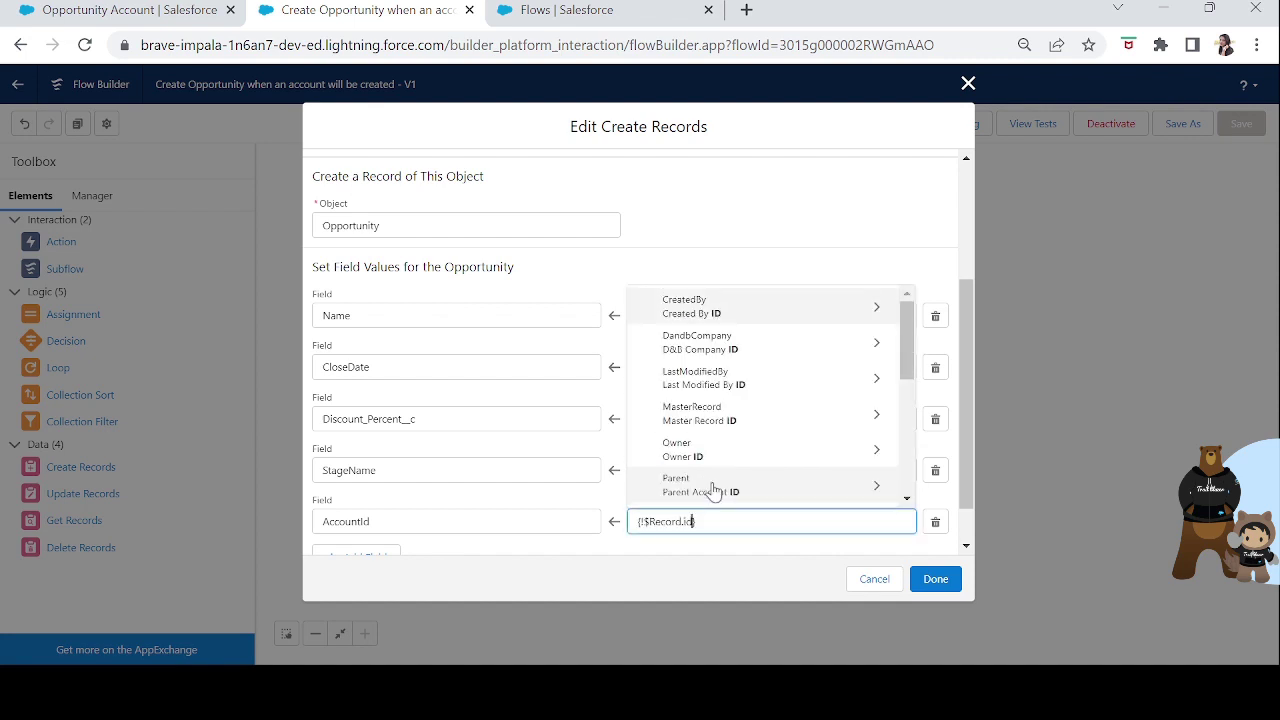
pyautogui.moveTo(904, 349); pyautogui.dragTo(907, 425)
pyautogui.click(749, 368)
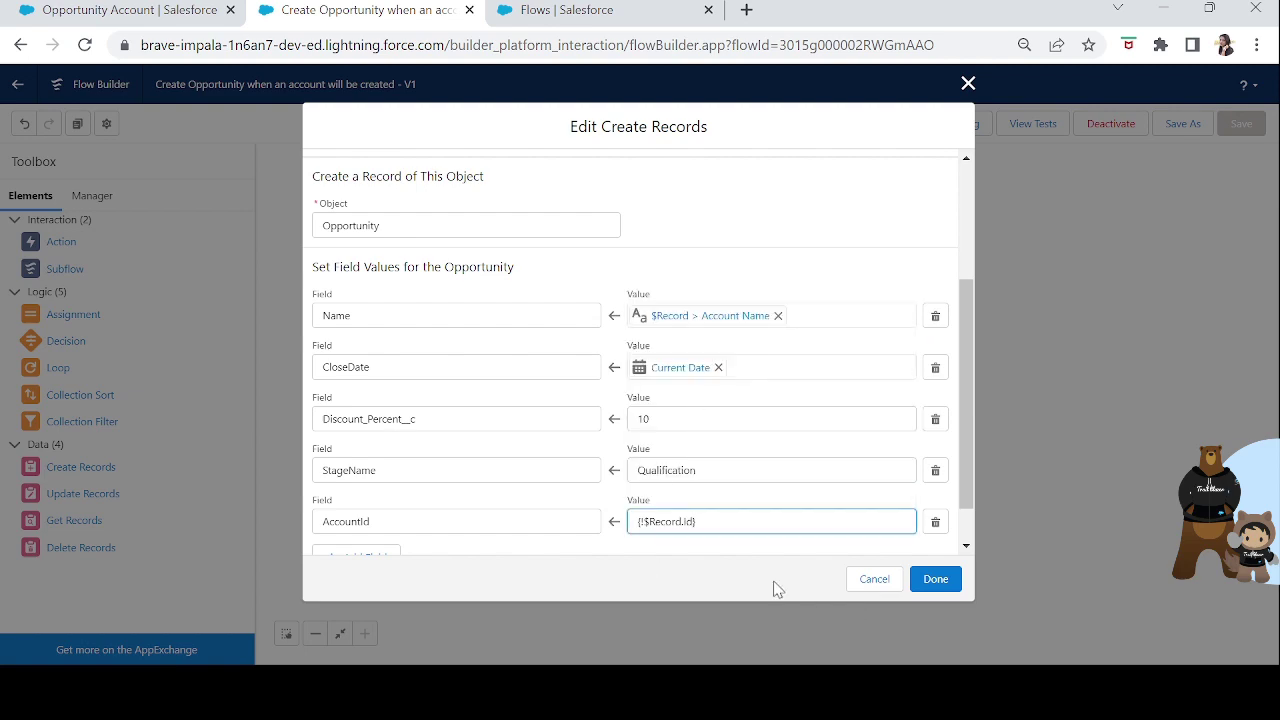
pyautogui.click(735, 548)
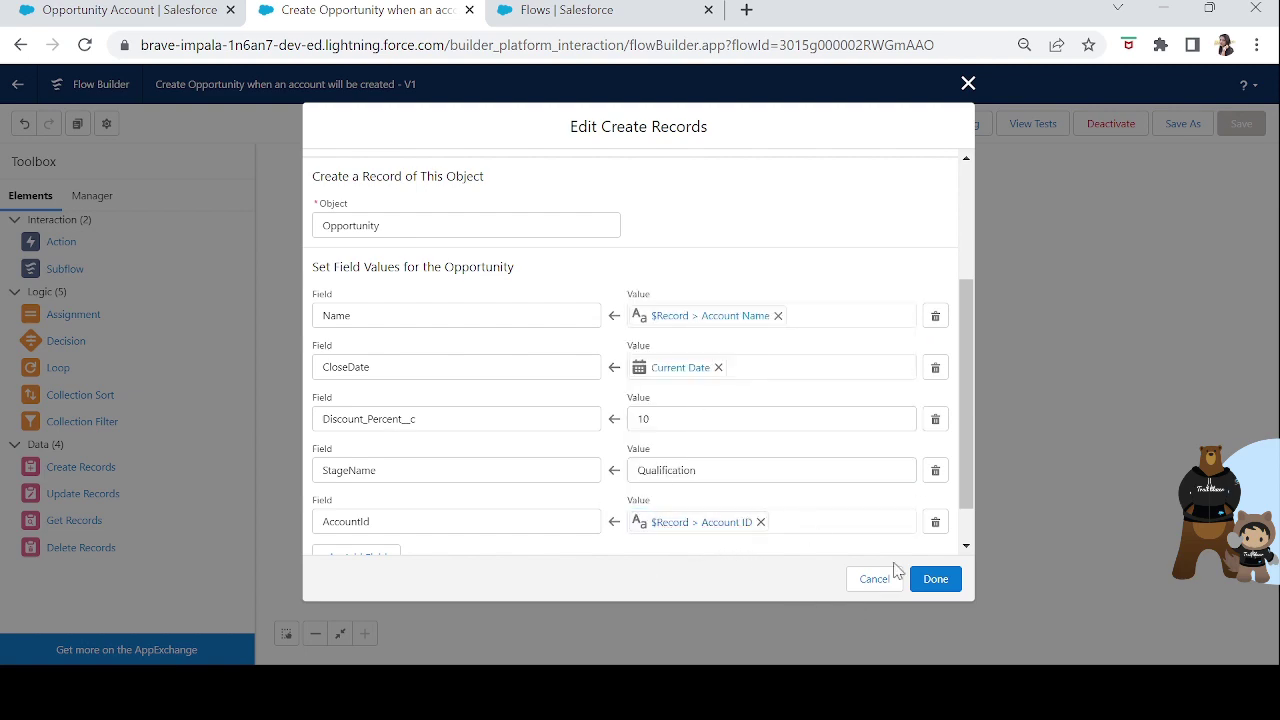
pyautogui.click(935, 580)
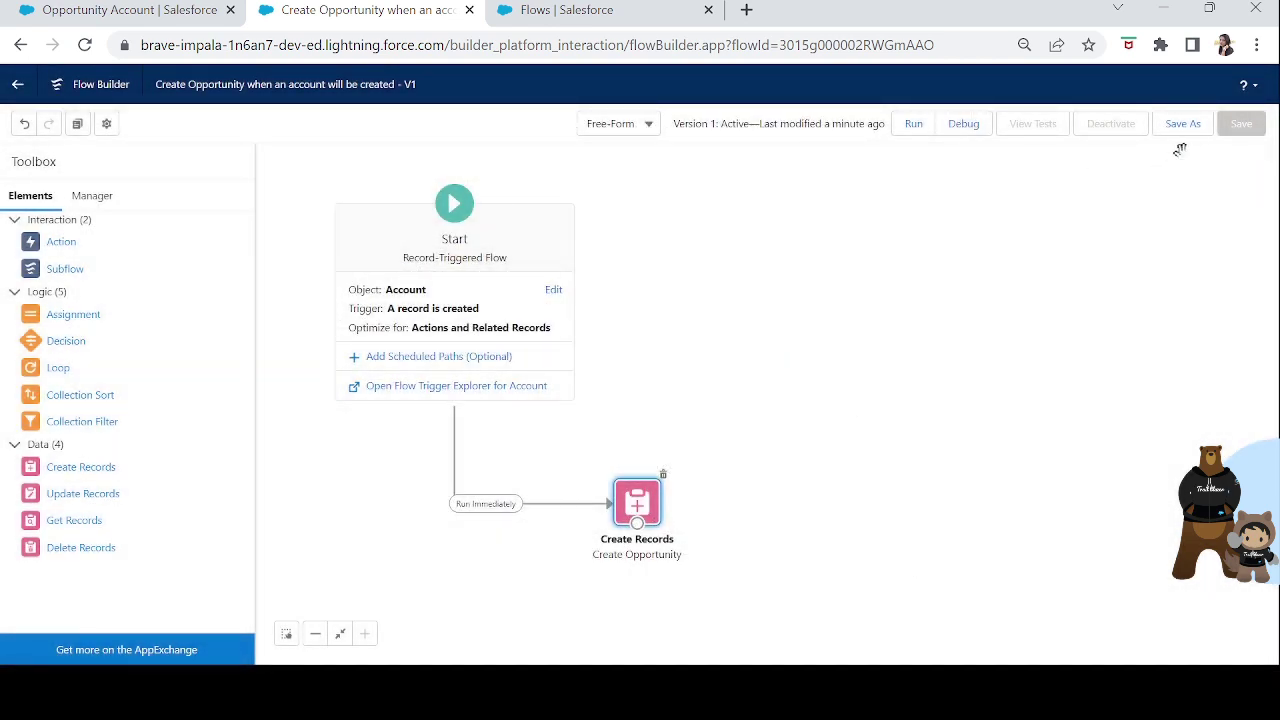
# Save the flow as a new version and activate that version
pyautogui.click(1183, 124)
pyautogui.click(933, 481)
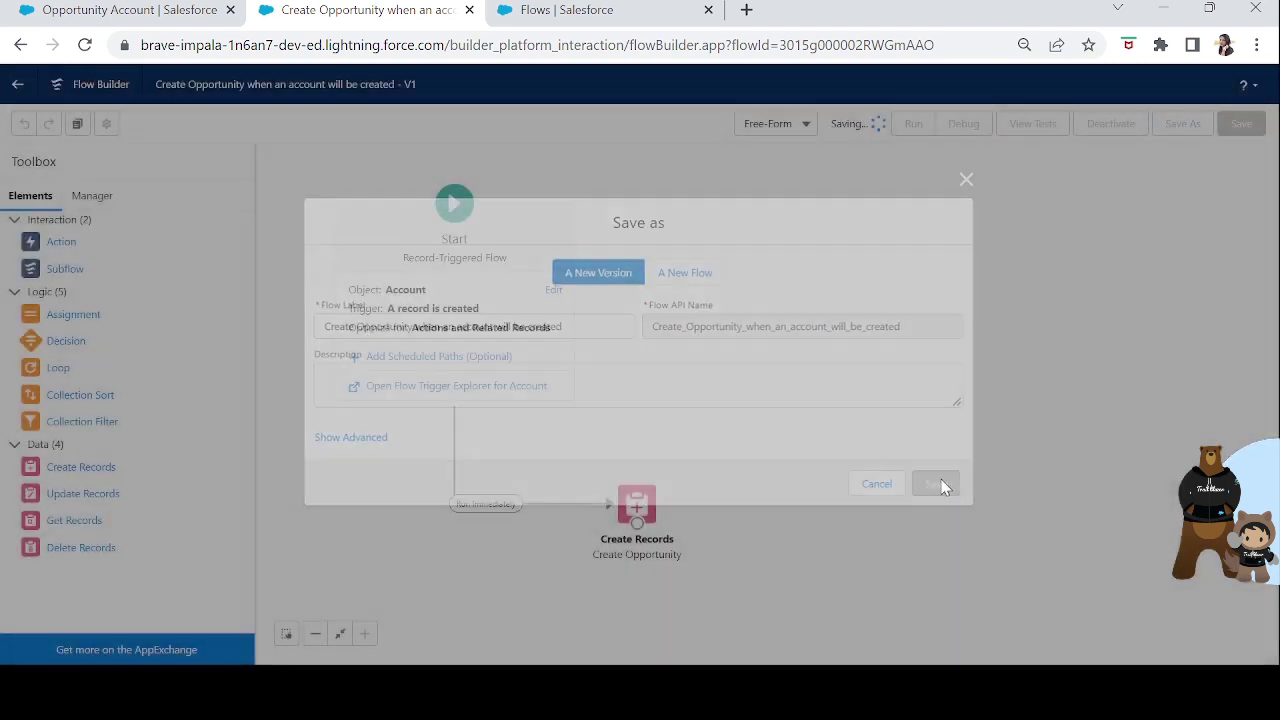
pyautogui.click(1120, 128)
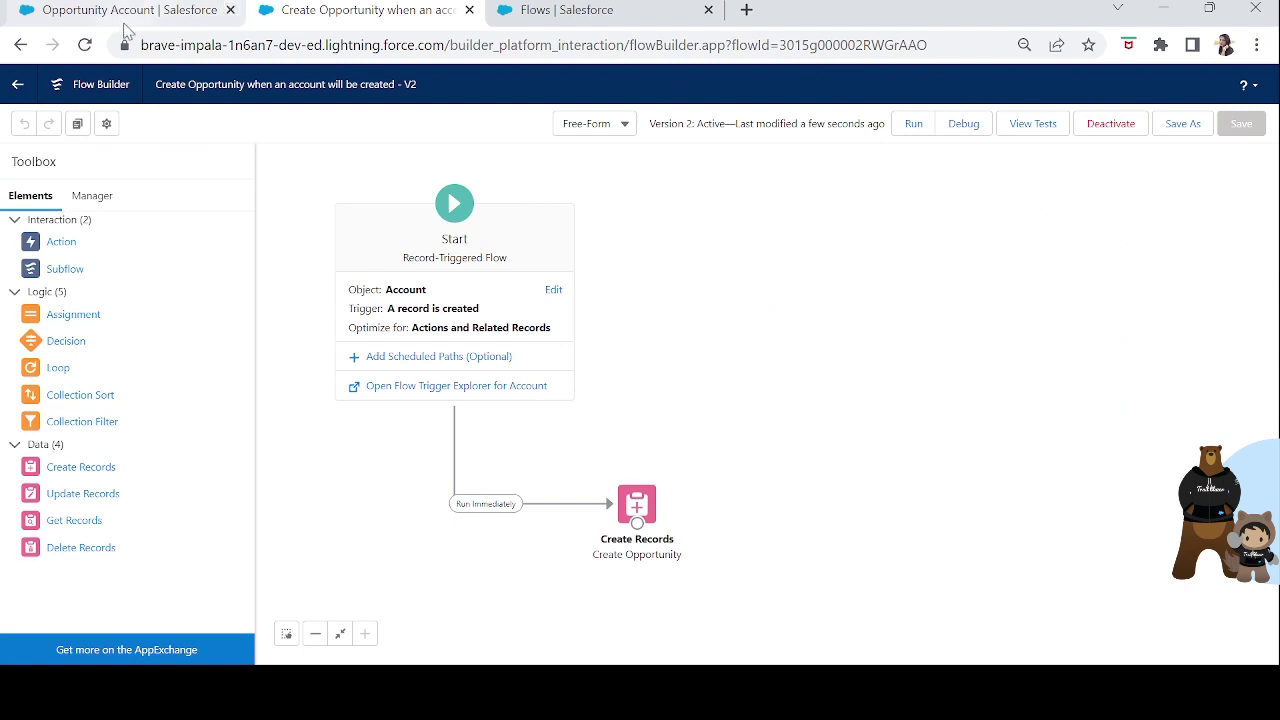
# Switch back to the Sales app and create a new account named "Opps Account"
pyautogui.click(130, 12)
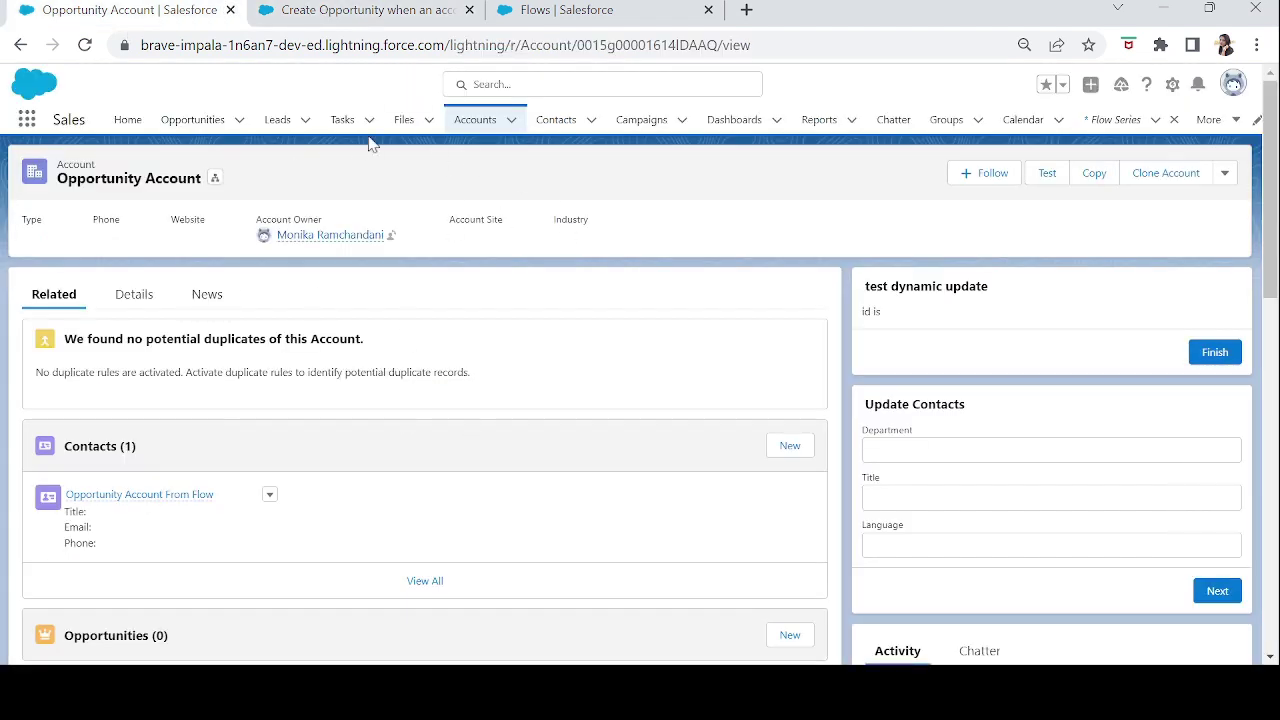
pyautogui.scroll(-5, 283, 297)
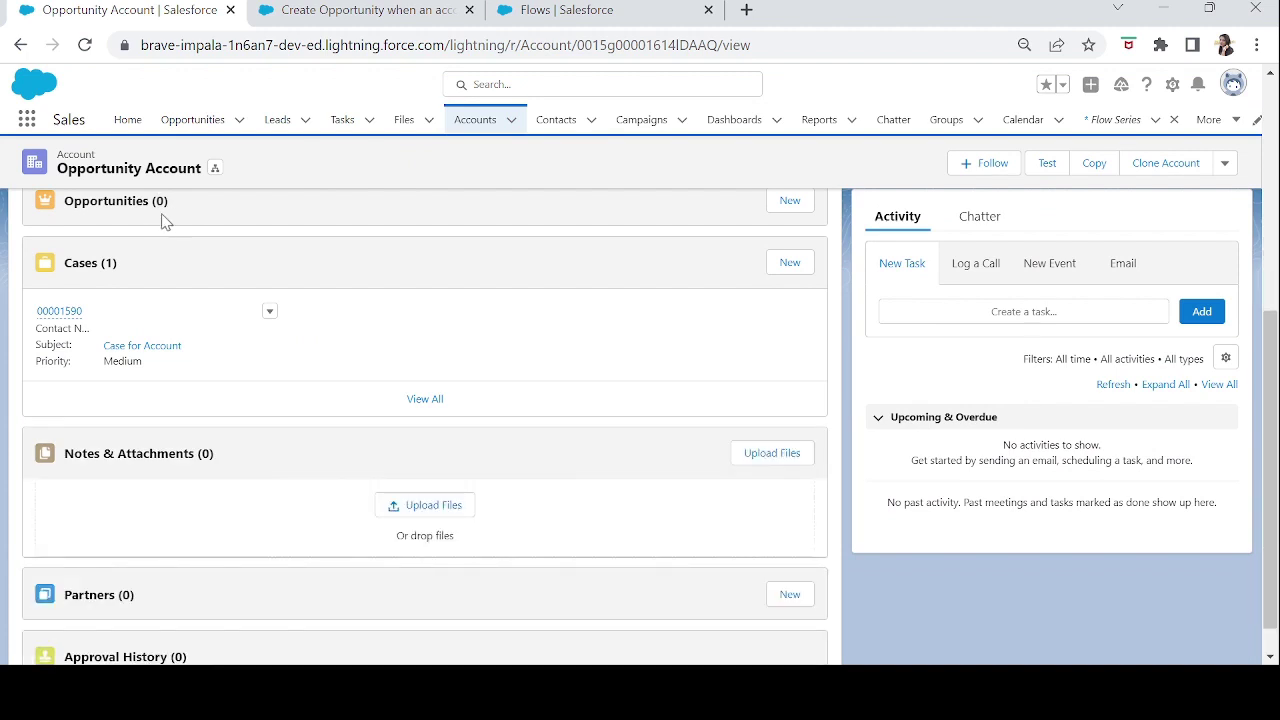
pyautogui.click(482, 122)
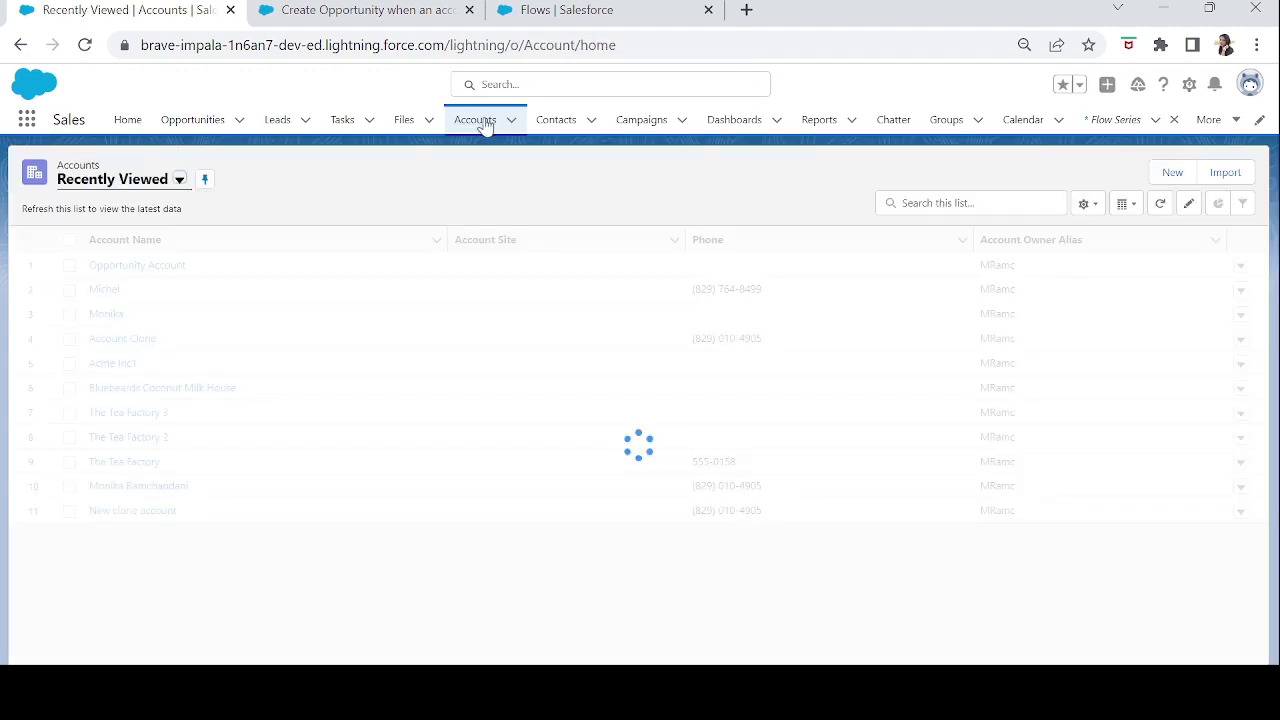
pyautogui.click(1171, 173)
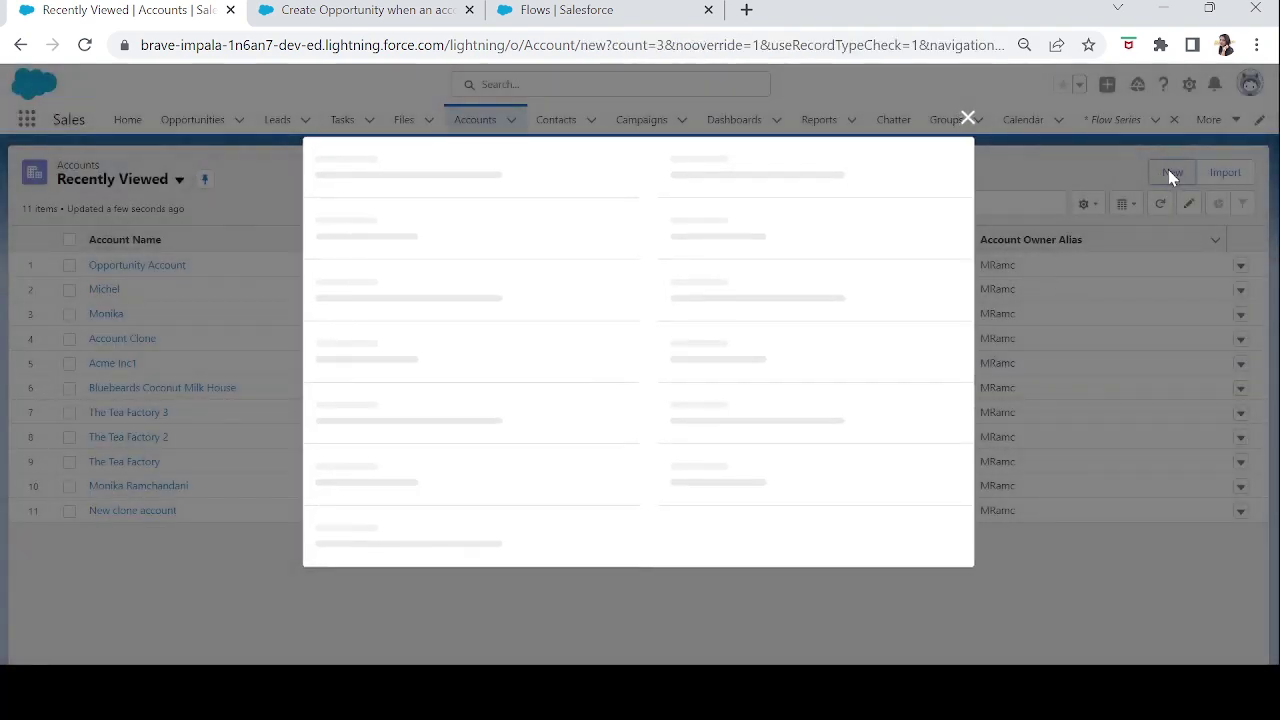
pyautogui.click(487, 270)
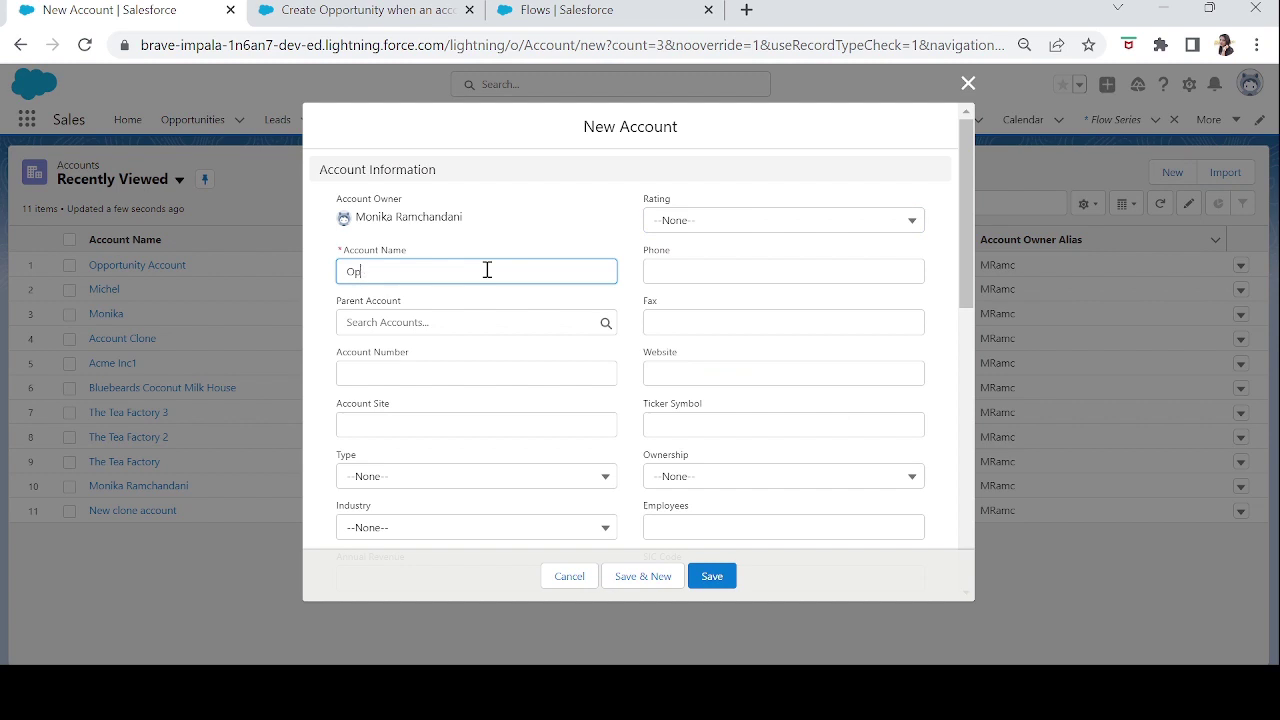
pyautogui.write('Opps Account')
pyautogui.press('Tab')
pyautogui.click(714, 578)
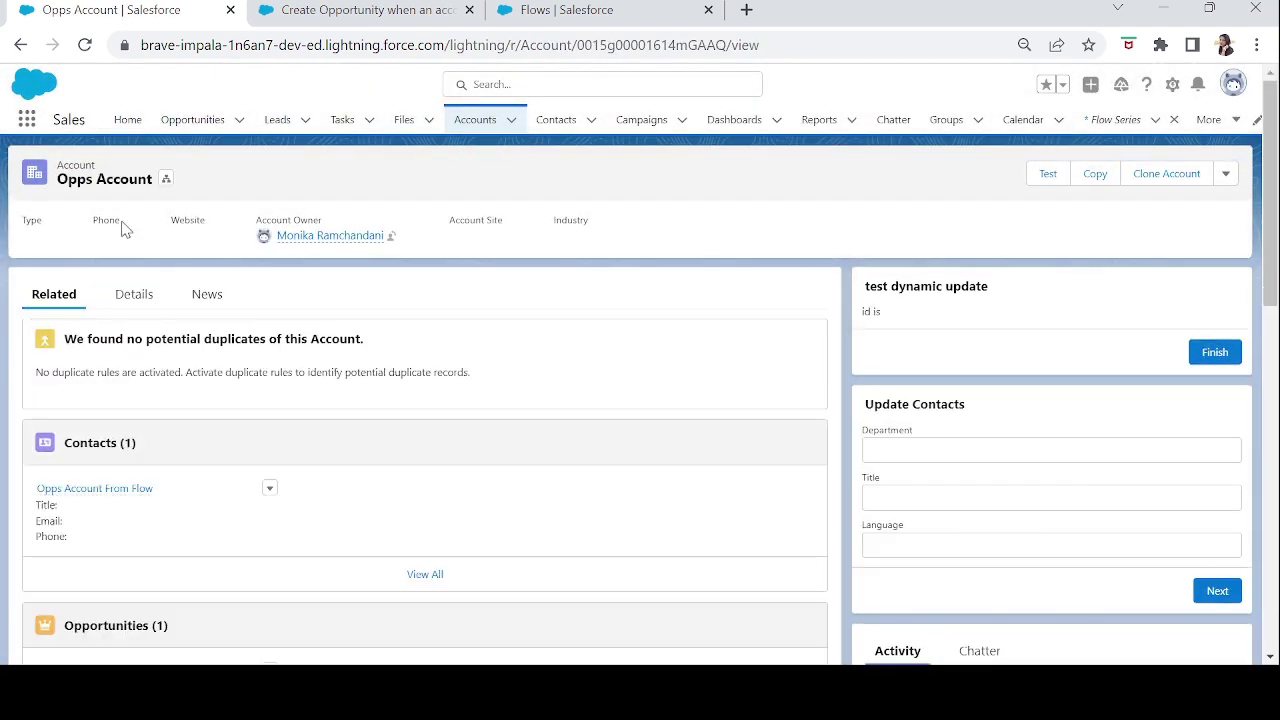
# Open the opportunity in Opps Account's related list to check its account and stage, and return to the flow
pyautogui.moveTo(1268, 277); pyautogui.dragTo(1268, 392)
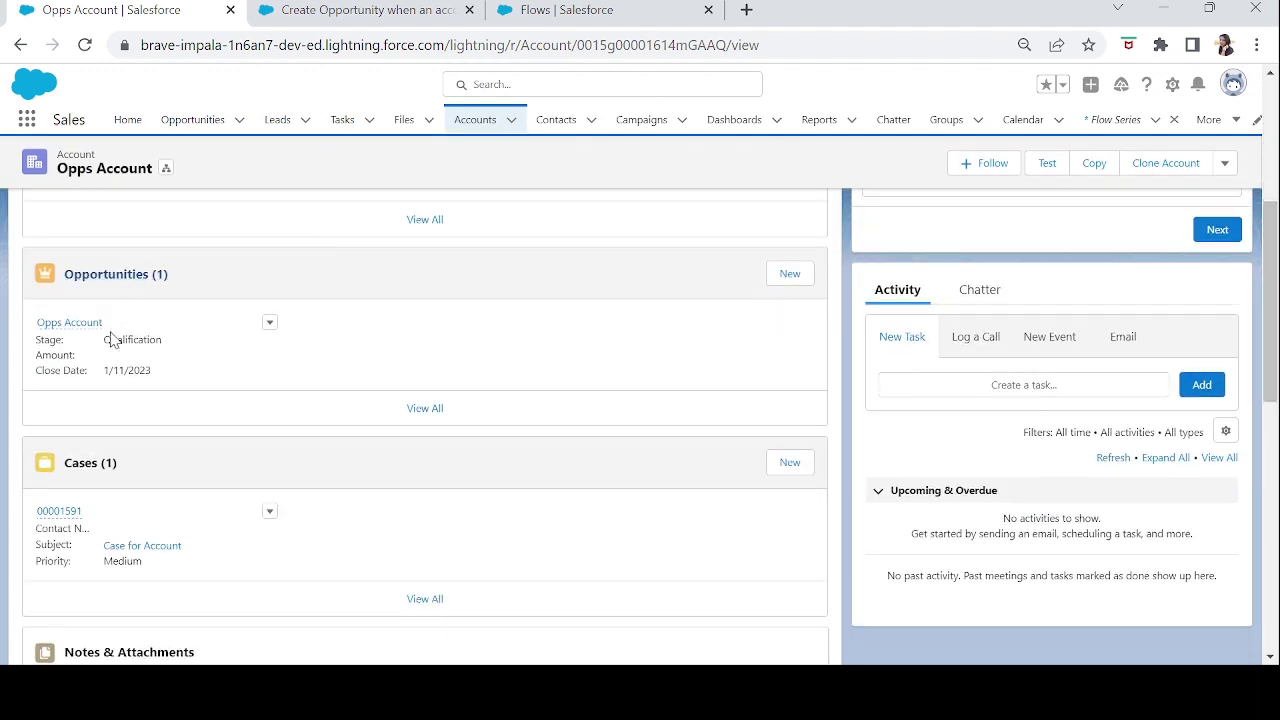
pyautogui.moveTo(66, 328)
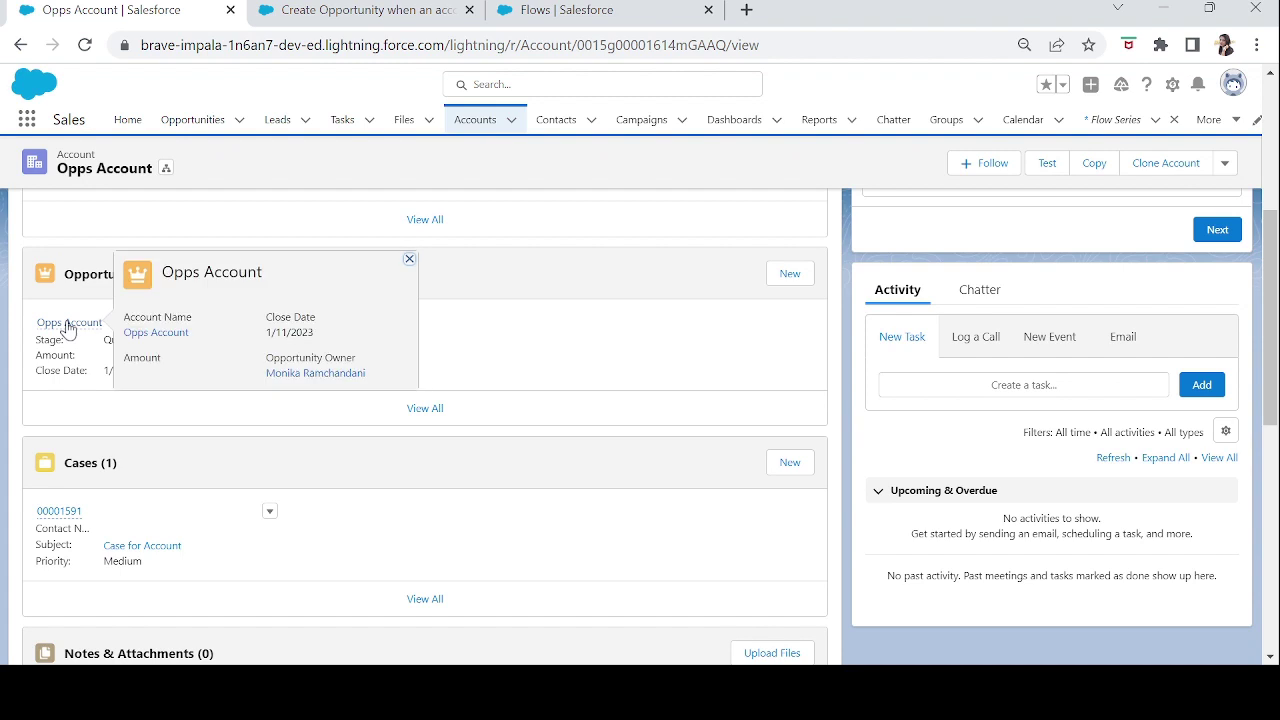
pyautogui.click(68, 325)
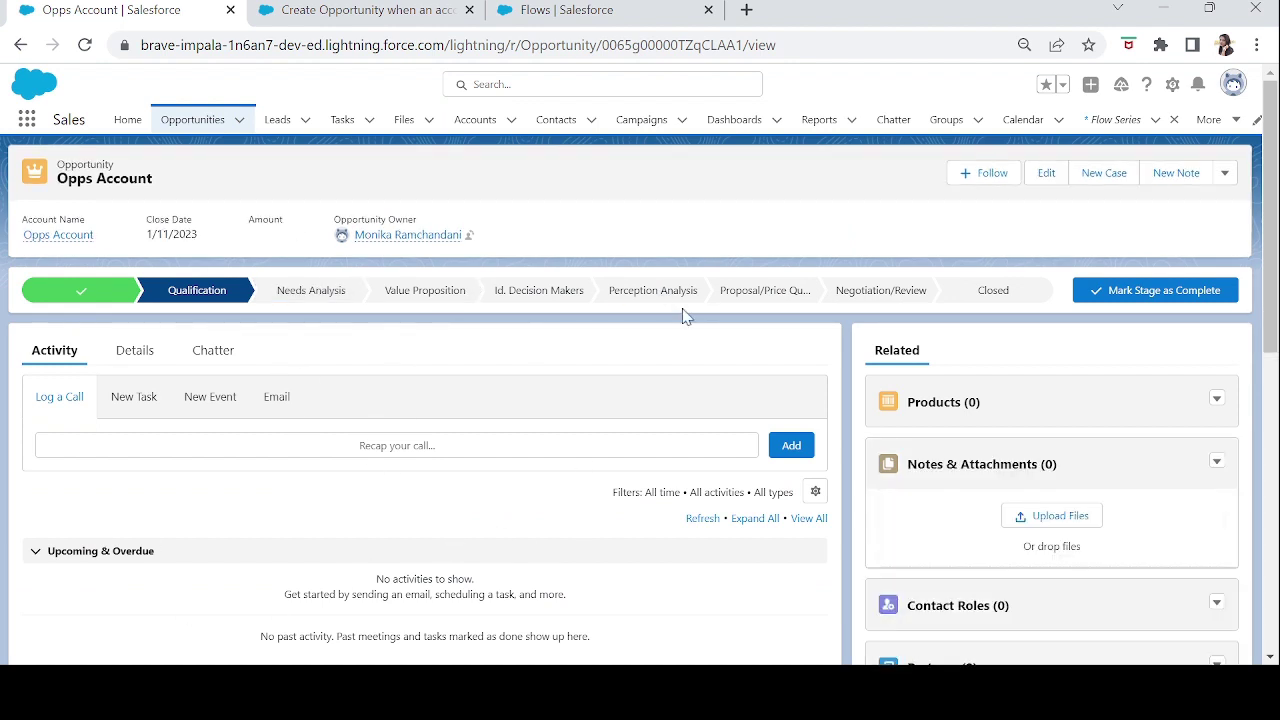
pyautogui.click(568, 10)
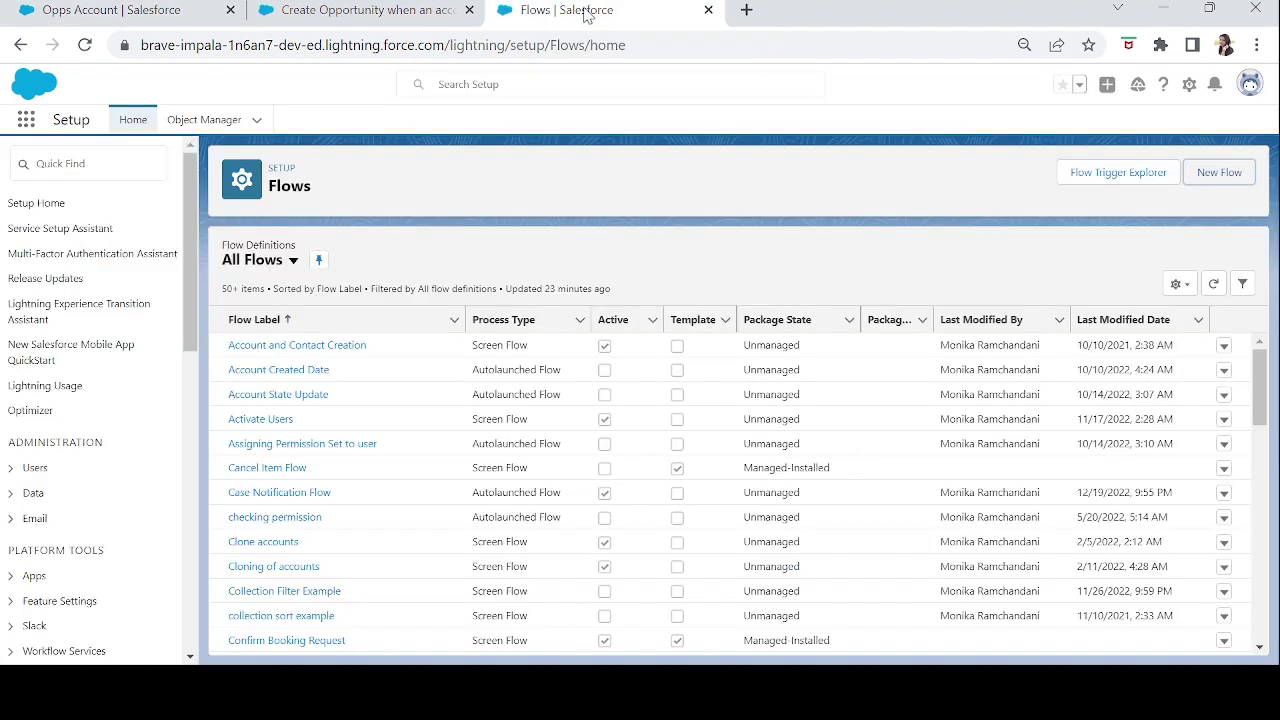
pyautogui.click(400, 12)
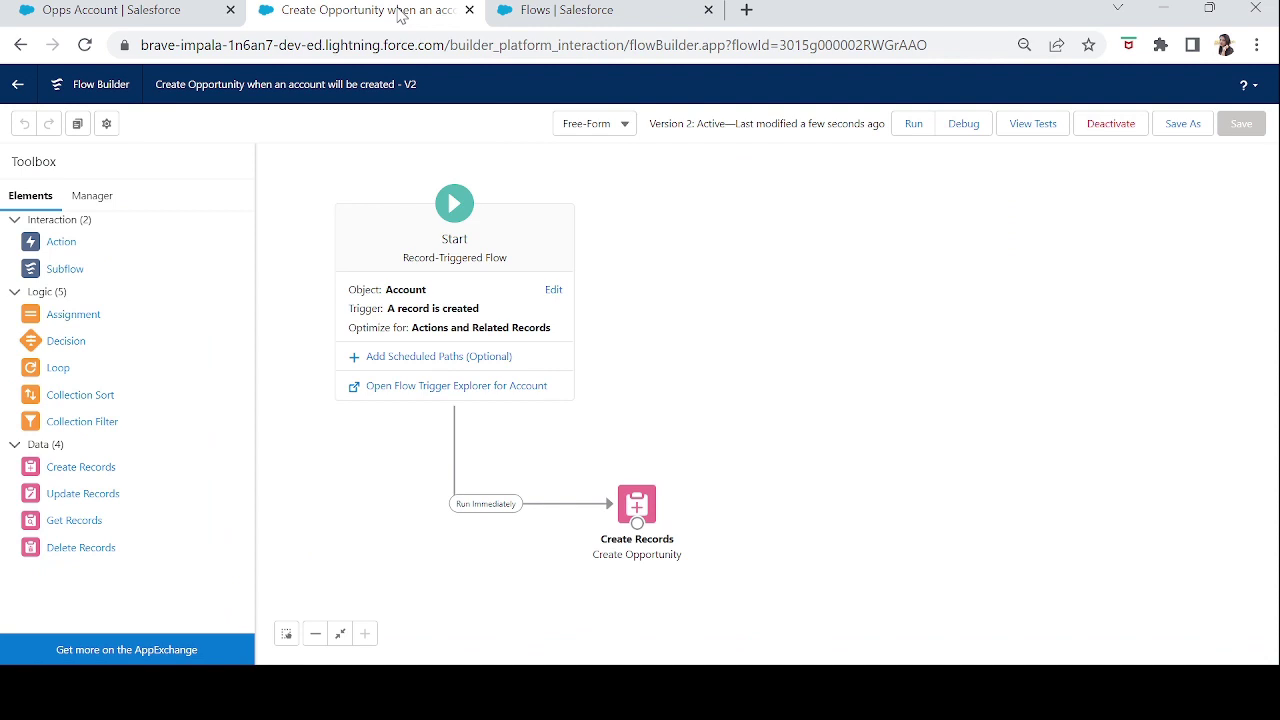